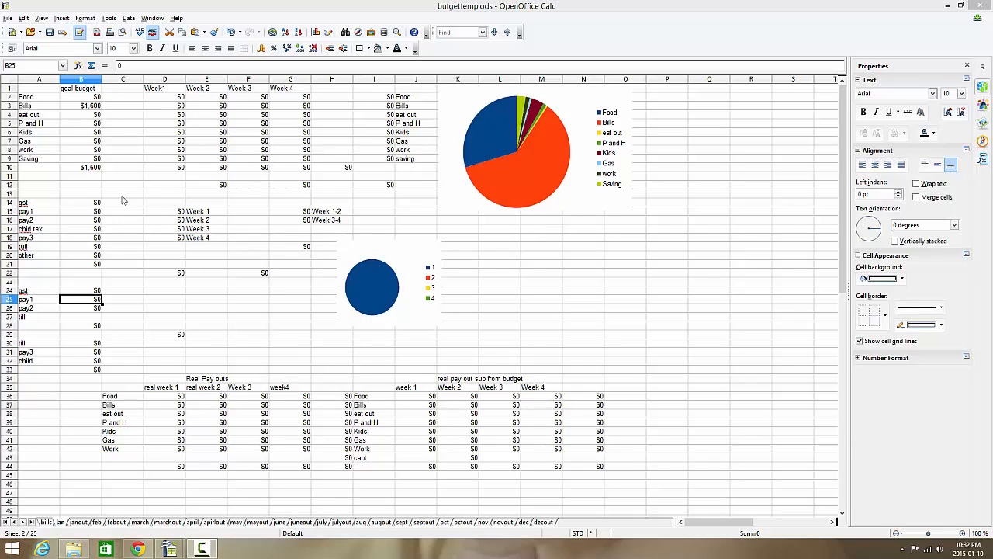
# Look through the bills, jan and janout sheets to see how the budget and spending records are laid out.
pyautogui.click(46, 522)
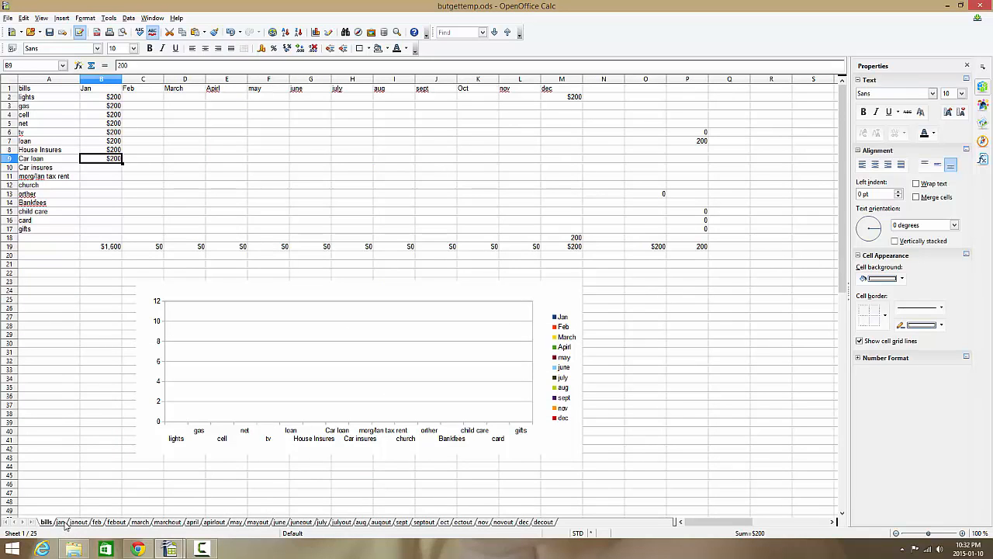
pyautogui.click(60, 522)
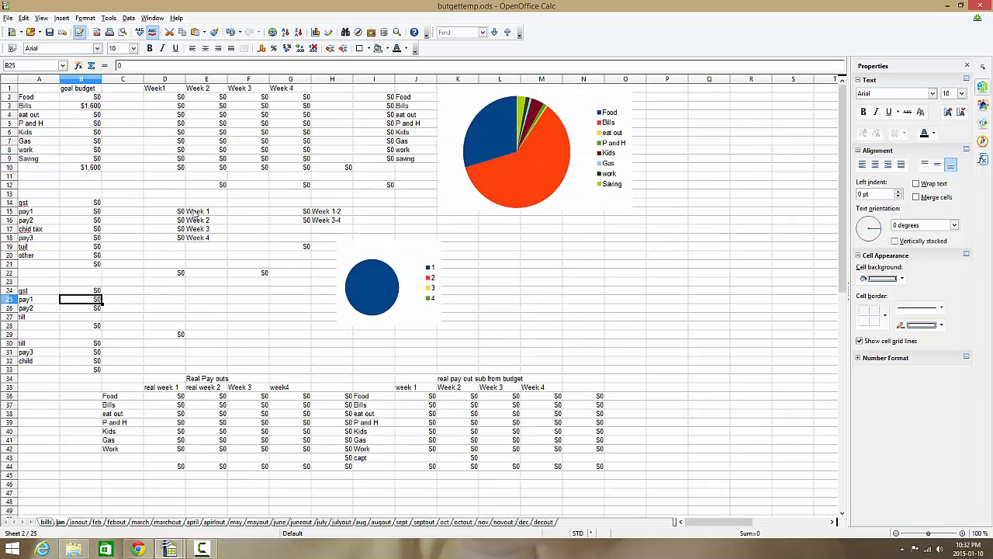
pyautogui.scroll(-4, 195, 384)
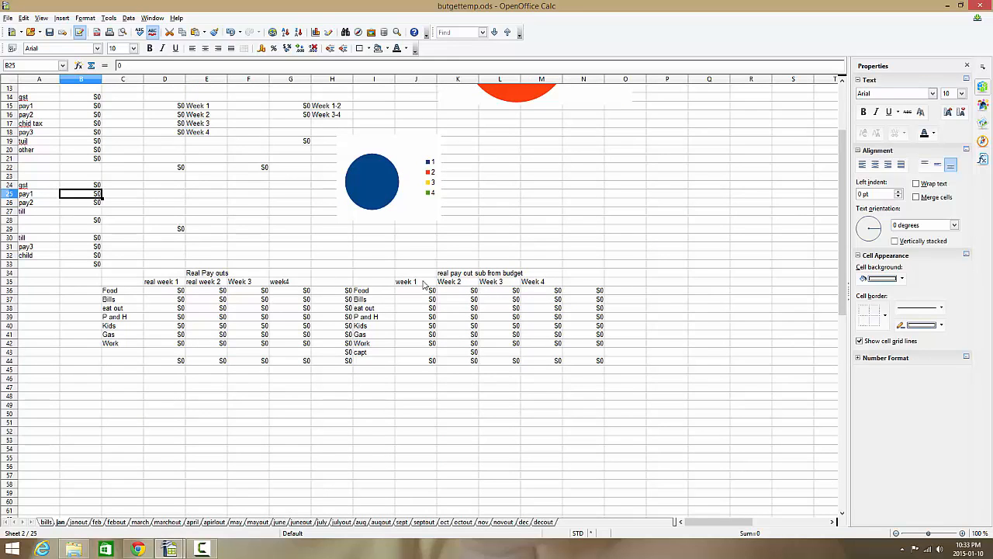
pyautogui.scroll(4, 280, 301)
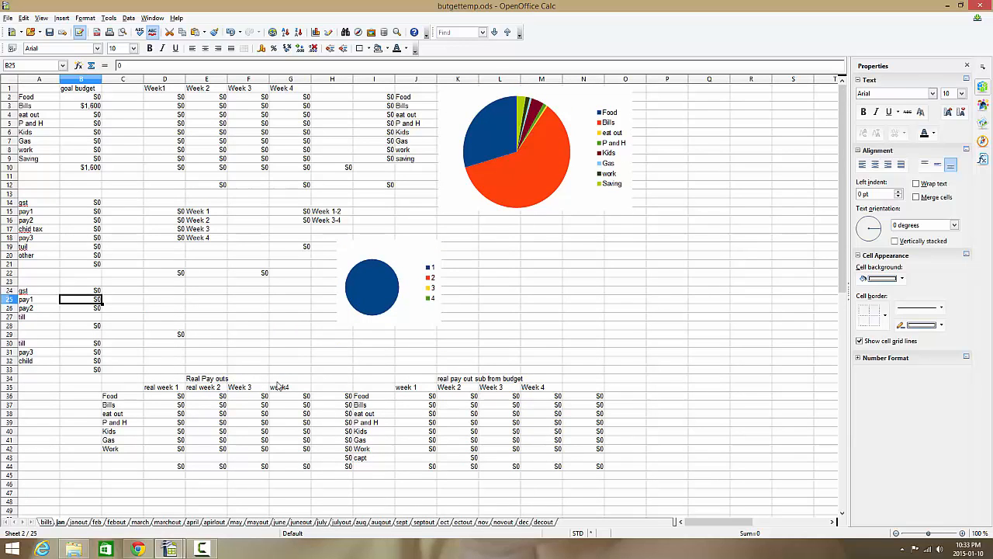
pyautogui.click(79, 523)
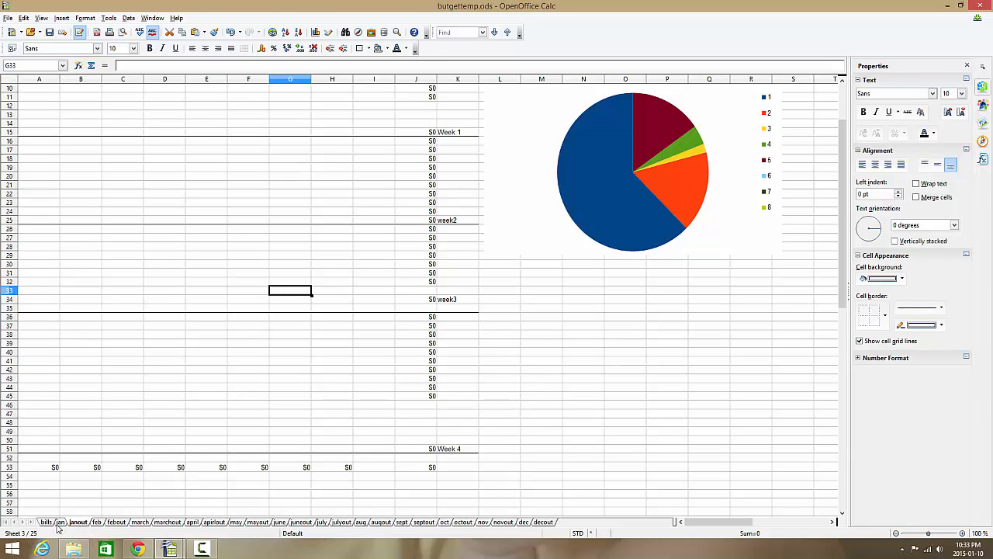
pyautogui.click(59, 523)
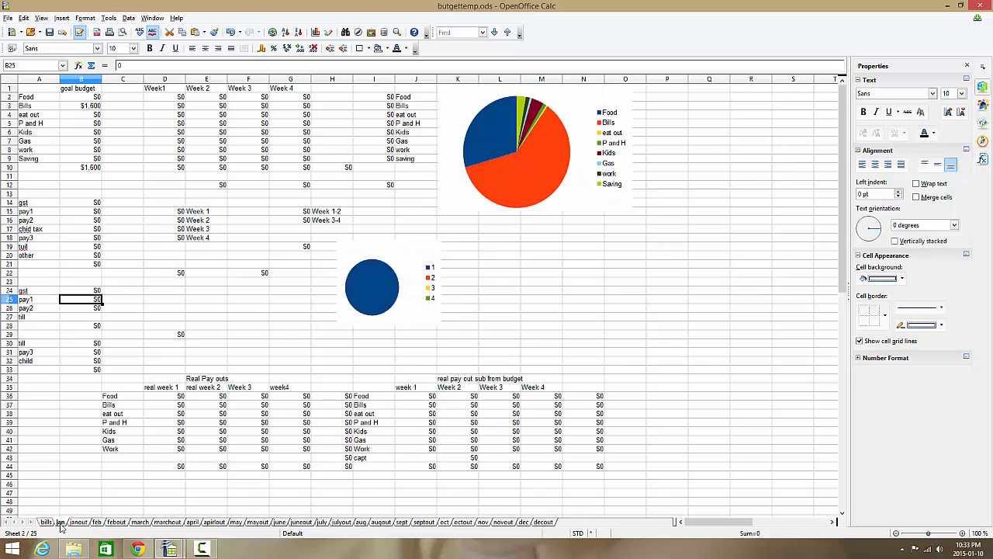
pyautogui.click(47, 522)
pyautogui.click(60, 523)
pyautogui.click(78, 523)
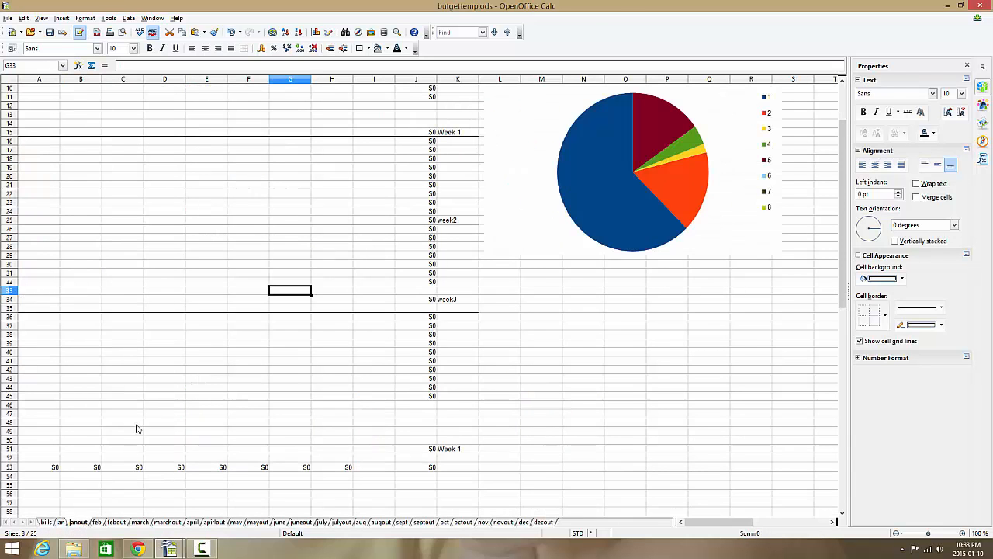
pyautogui.scroll(3, 138, 403)
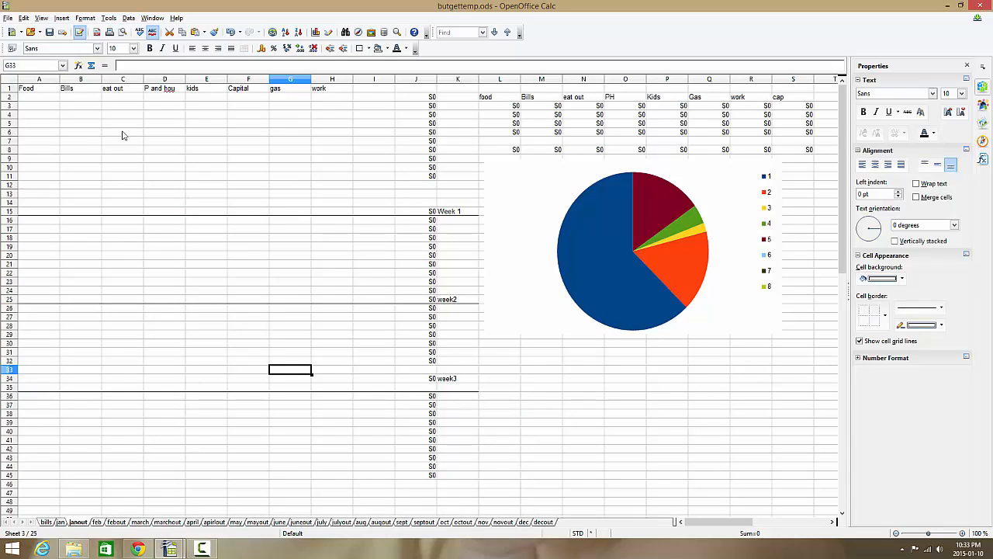
# Compare the spending category headings in row 1 of the janout sheet with the budget categories in column A of the jan sheet.
pyautogui.click(39, 90)
pyautogui.click(78, 92)
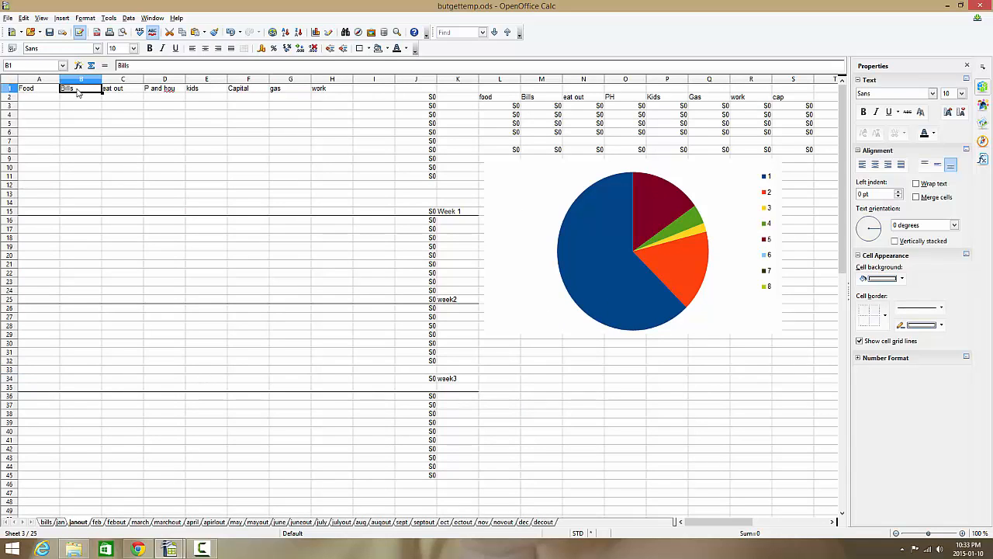
pyautogui.click(114, 93)
pyautogui.click(169, 91)
pyautogui.click(200, 92)
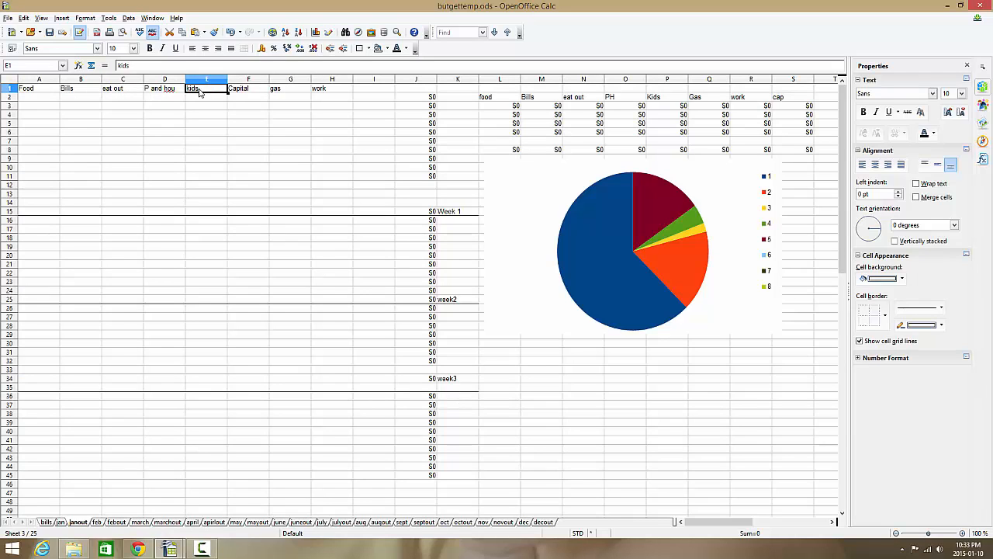
pyautogui.click(61, 522)
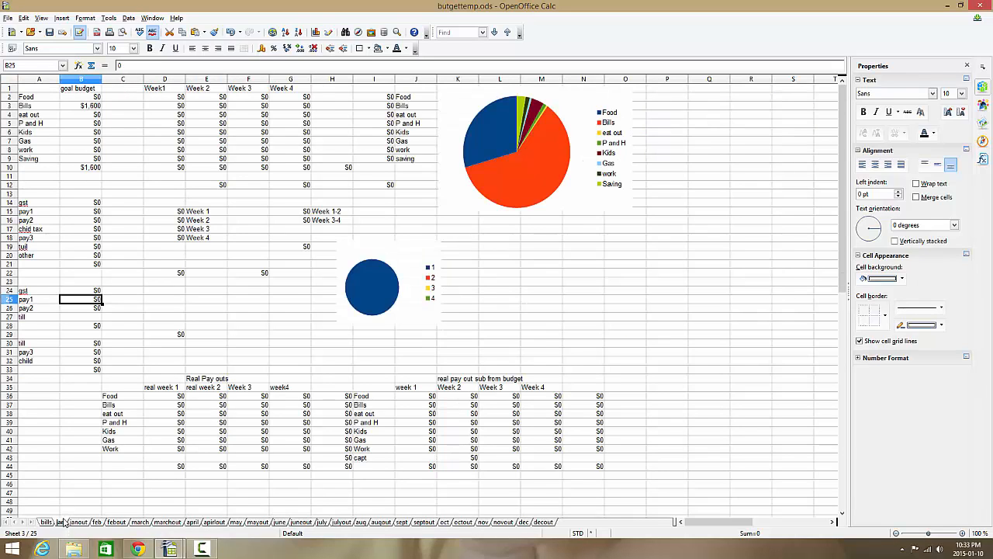
pyautogui.click(35, 98)
pyautogui.click(32, 107)
pyautogui.click(34, 117)
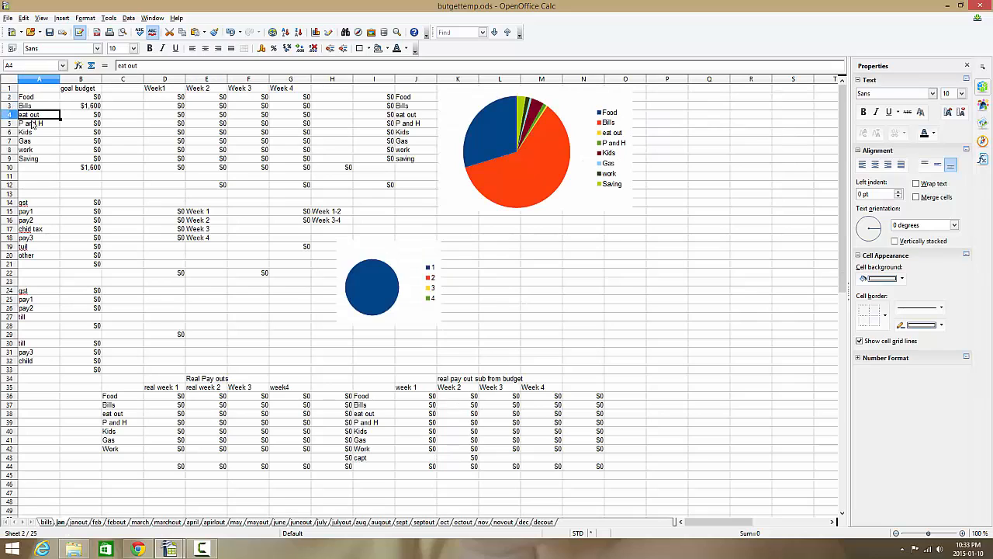
pyautogui.click(33, 124)
pyautogui.click(31, 141)
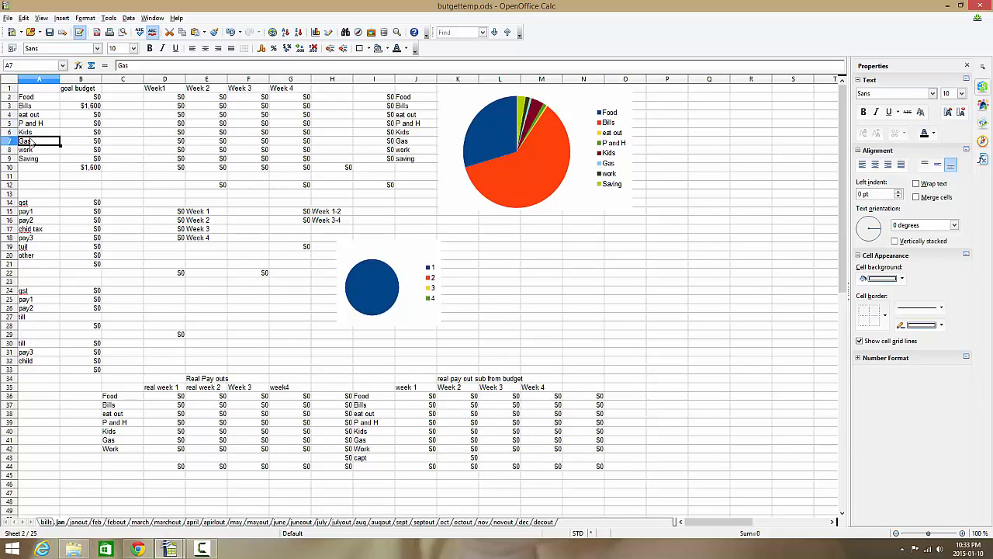
pyautogui.click(32, 150)
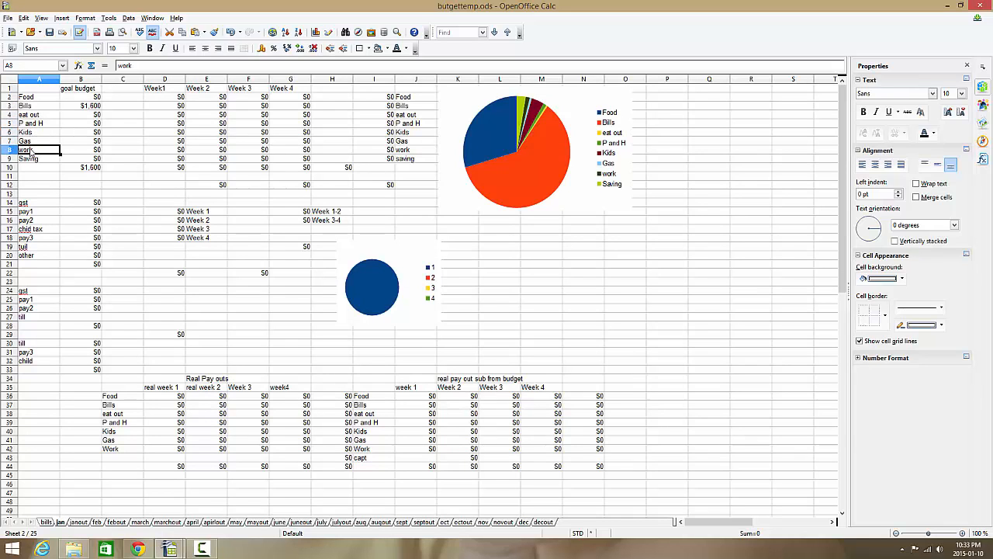
pyautogui.click(78, 521)
pyautogui.click(237, 90)
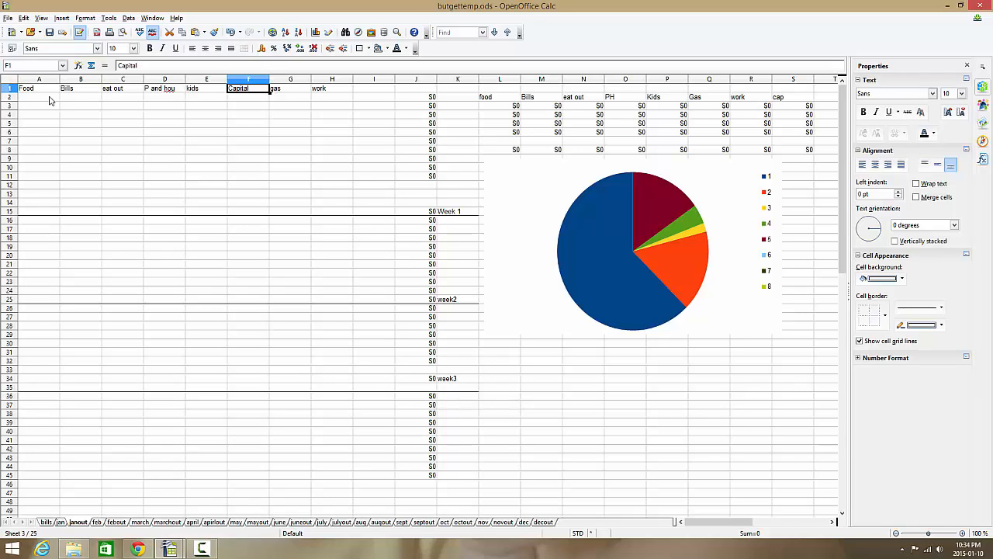
# Enter 20 under Food and 10 under eat out in row 2 of the janout sheet.
pyautogui.click(49, 101)
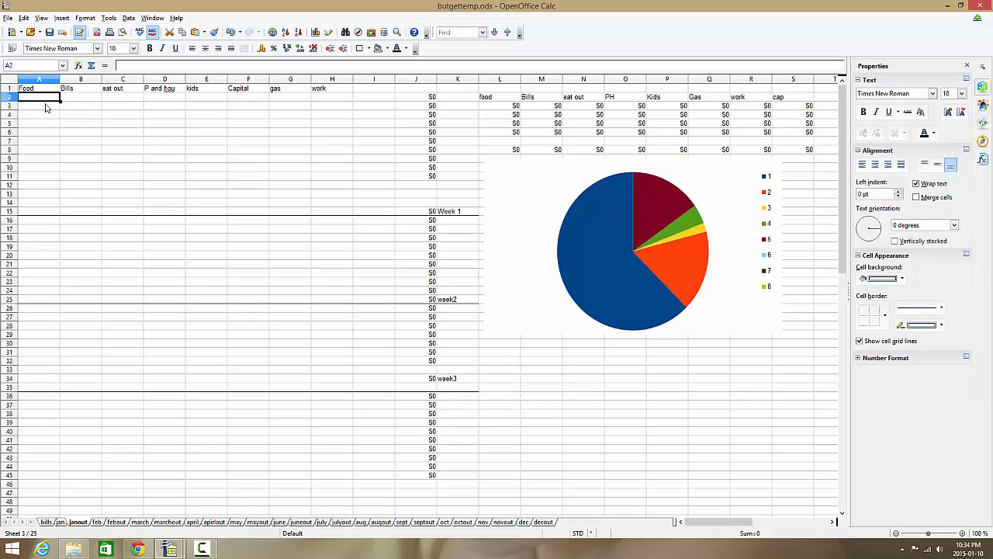
pyautogui.write('20')
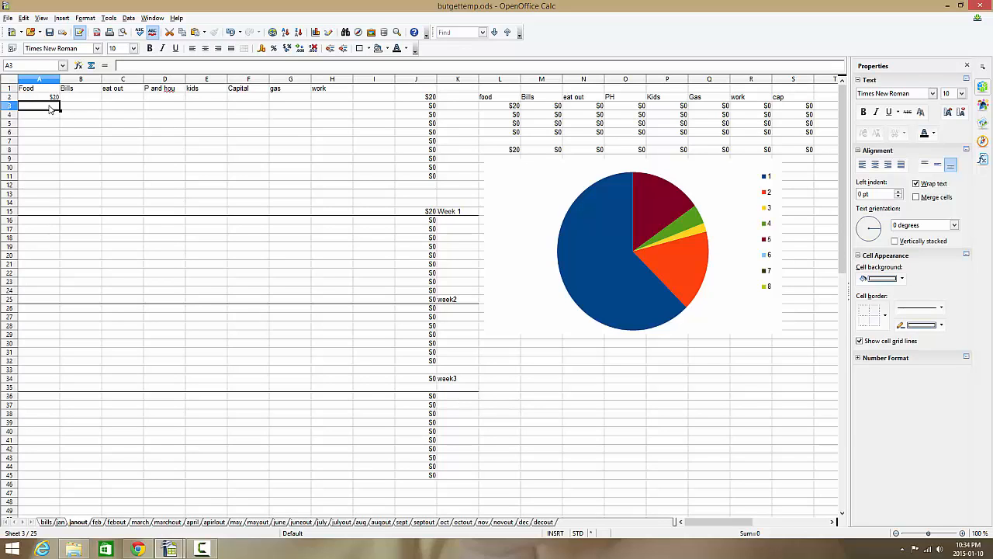
pyautogui.press('Return')
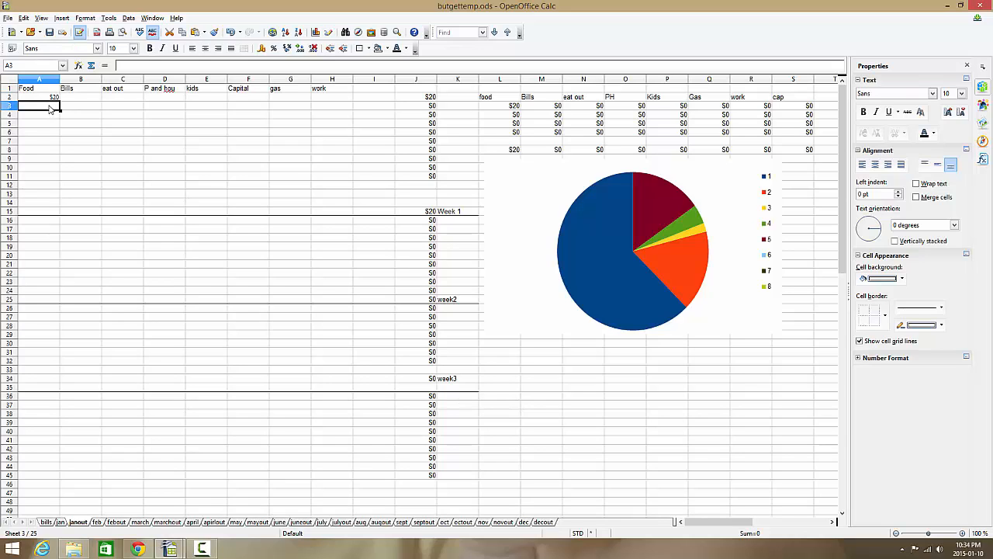
pyautogui.click(124, 97)
pyautogui.write('10')
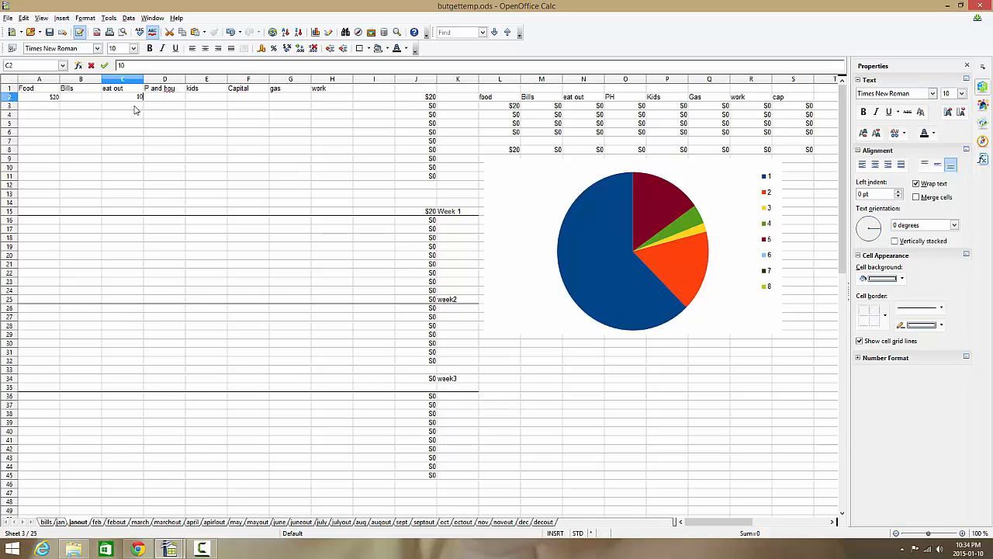
pyautogui.press('Return')
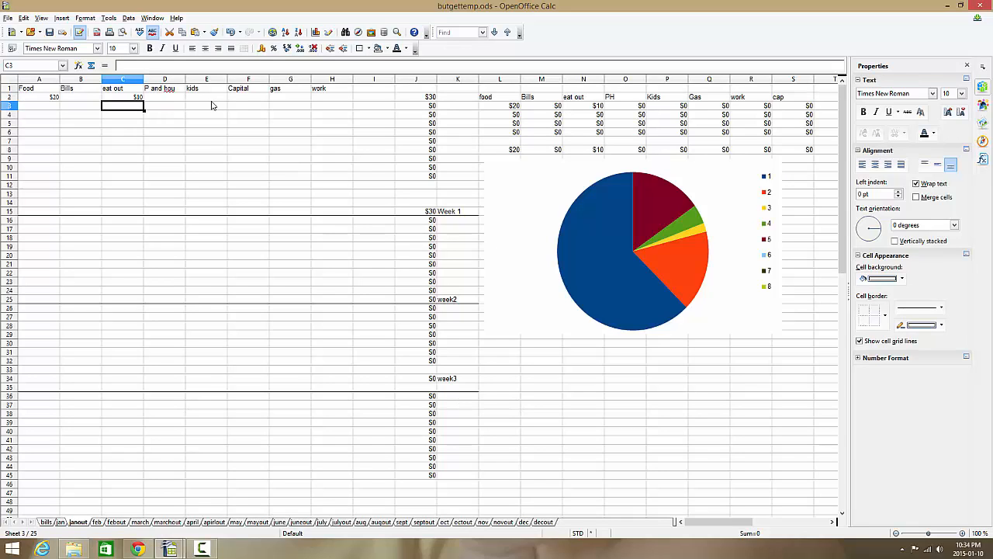
# Enter 10 under P and hou and 25 under gas in row 2 of the janout sheet.
pyautogui.click(170, 100)
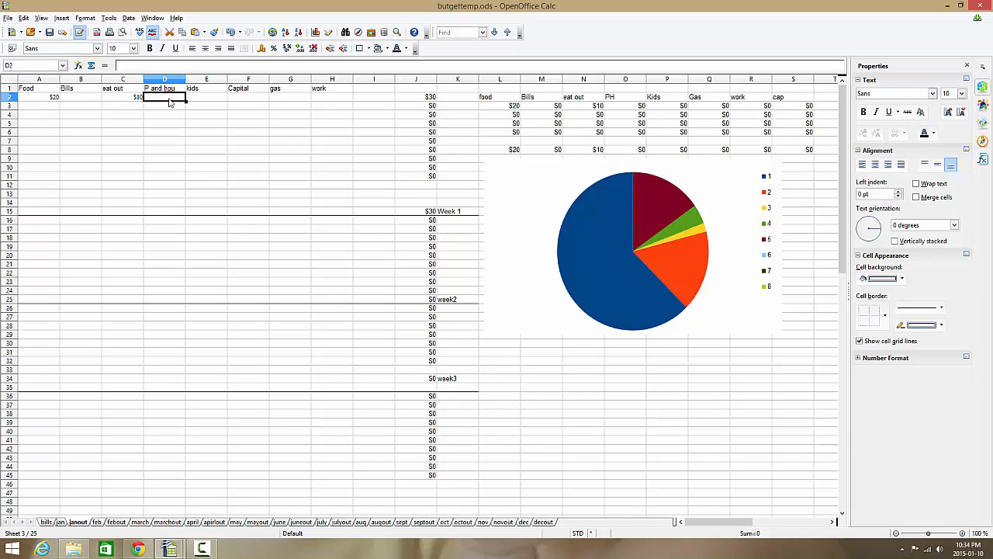
pyautogui.write('10')
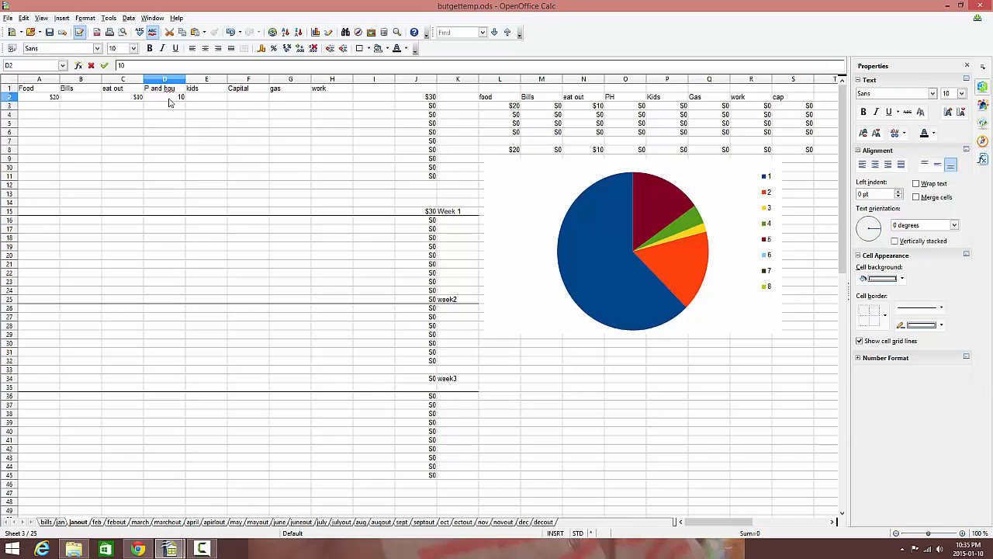
pyautogui.click(292, 102)
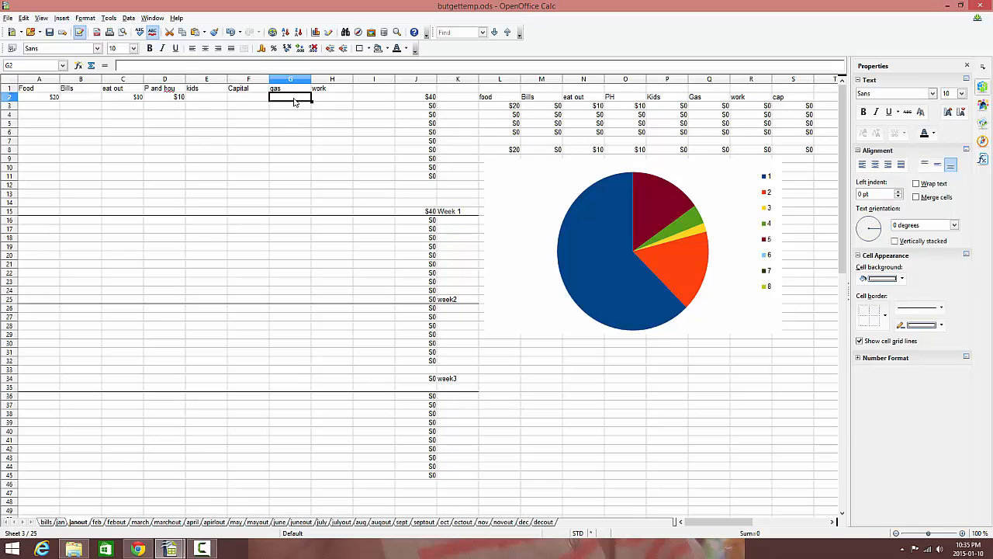
pyautogui.write('25')
pyautogui.click(296, 111)
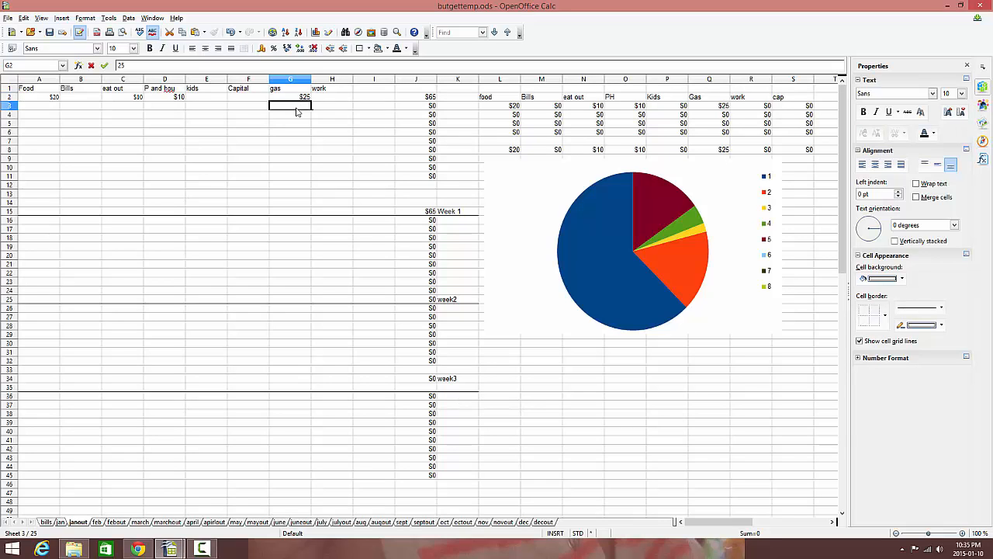
# Enter 5 under work in row 2 of the janout sheet.
pyautogui.click(349, 98)
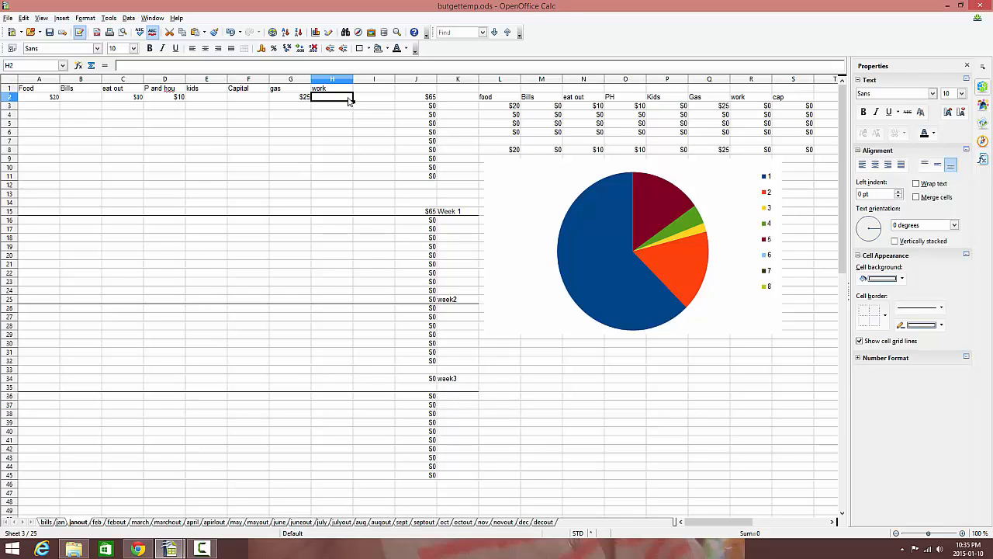
pyautogui.write('10')
pyautogui.press('BackSpace')
pyautogui.press('BackSpace')
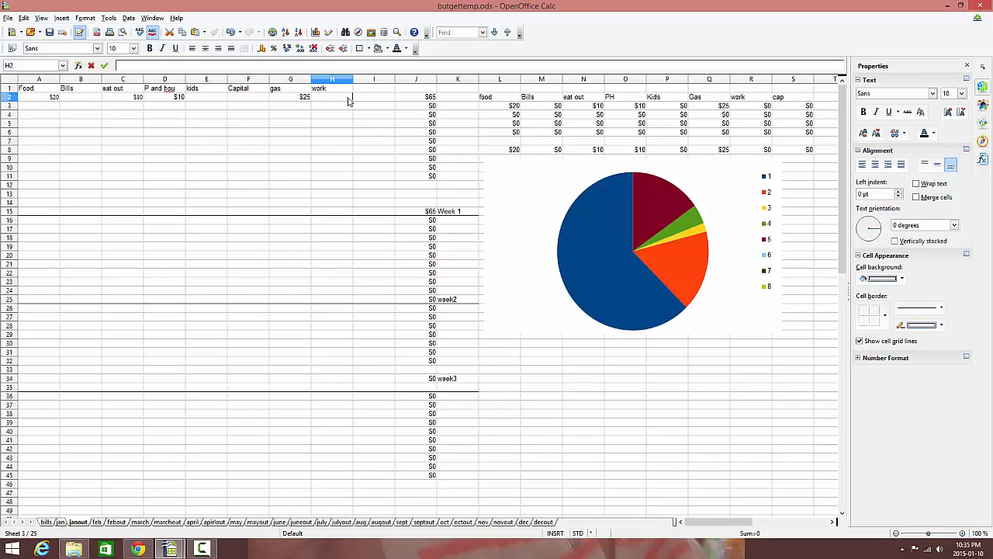
pyautogui.write('5')
pyautogui.press('Return')
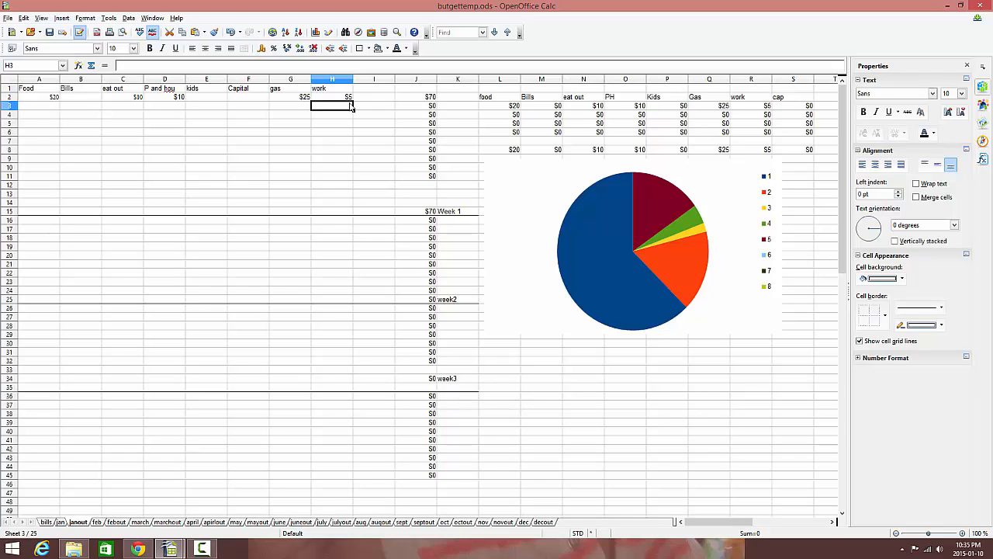
# Set the work amount in row 2 of the janout sheet to 10.
pyautogui.click(348, 99)
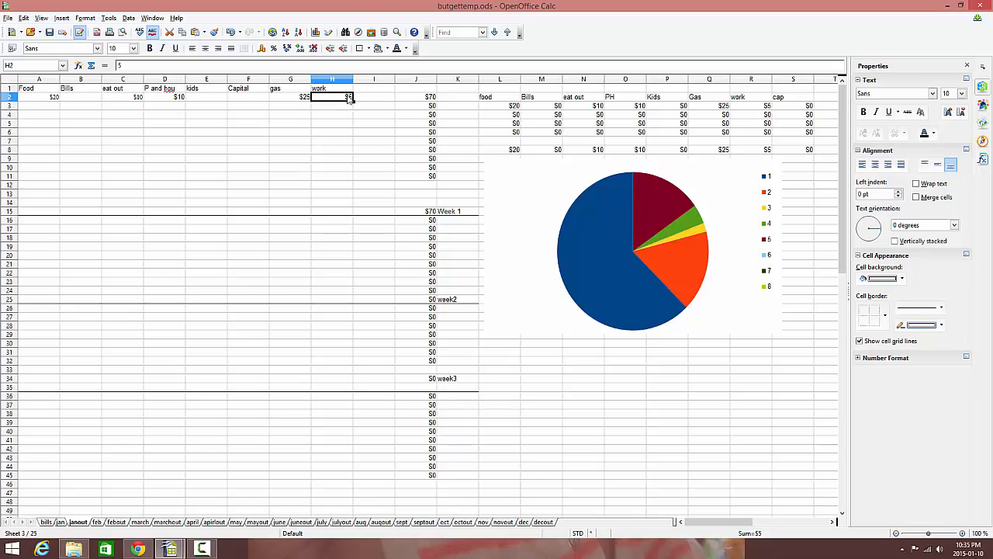
pyautogui.write('10')
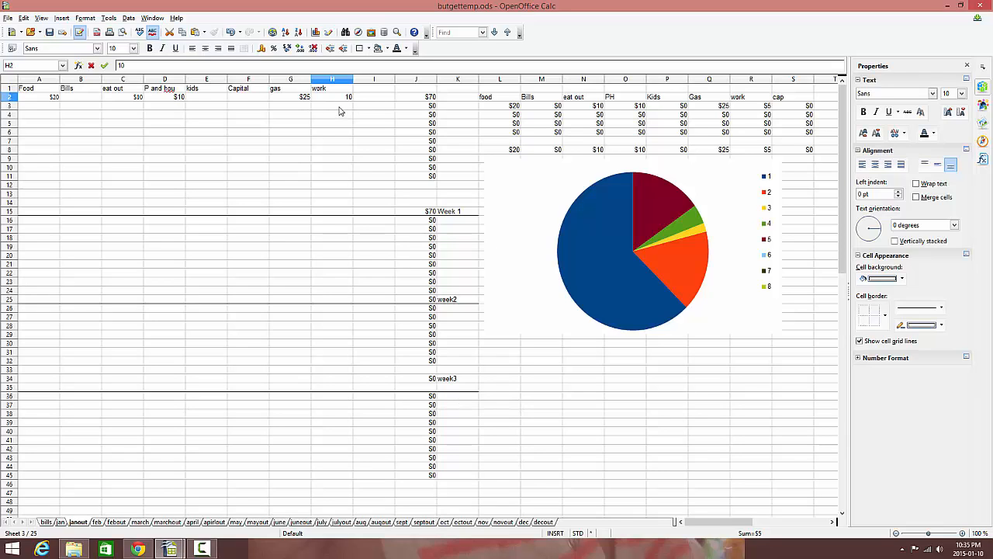
pyautogui.press('Return')
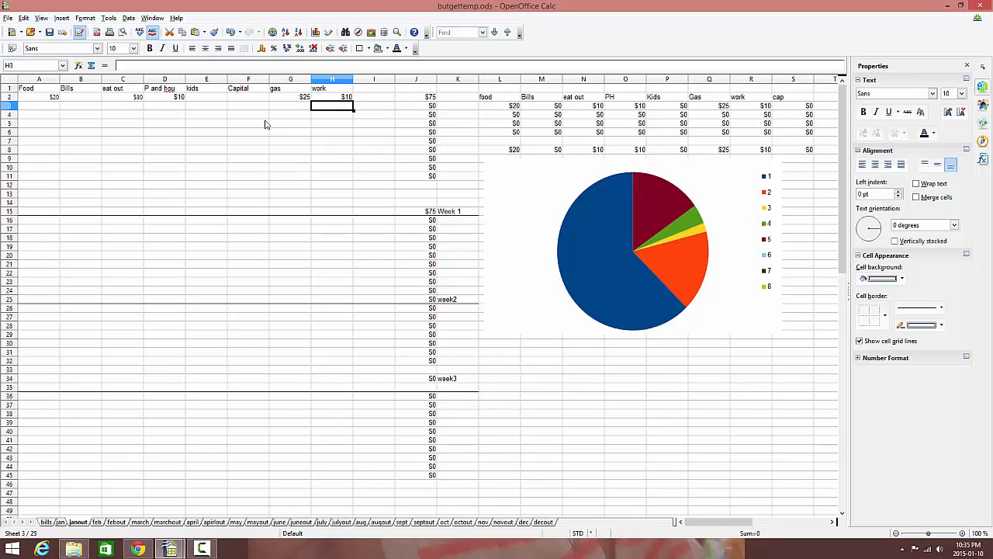
# Examine the row 2 spending entries, their row total in J2 and the food total in L3.
pyautogui.click(205, 100)
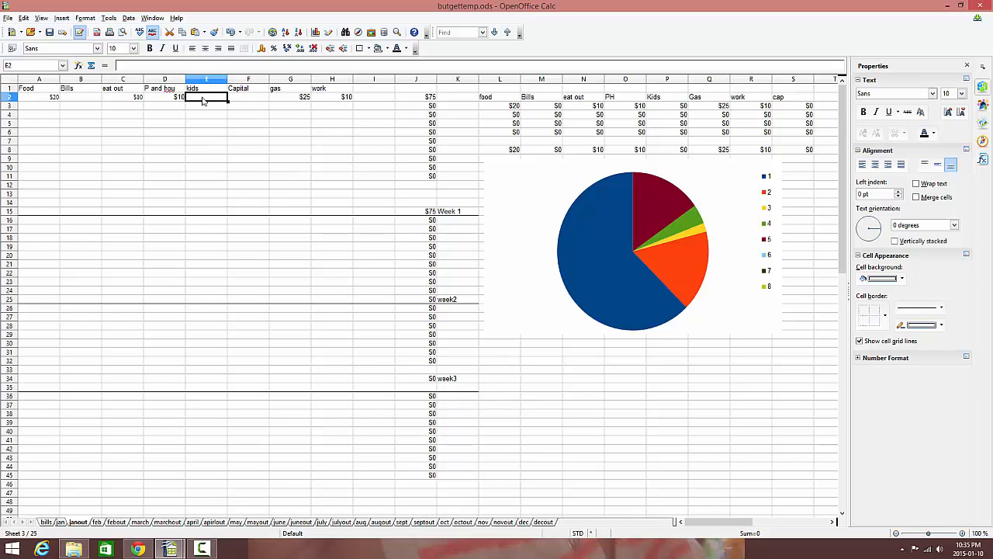
pyautogui.click(135, 101)
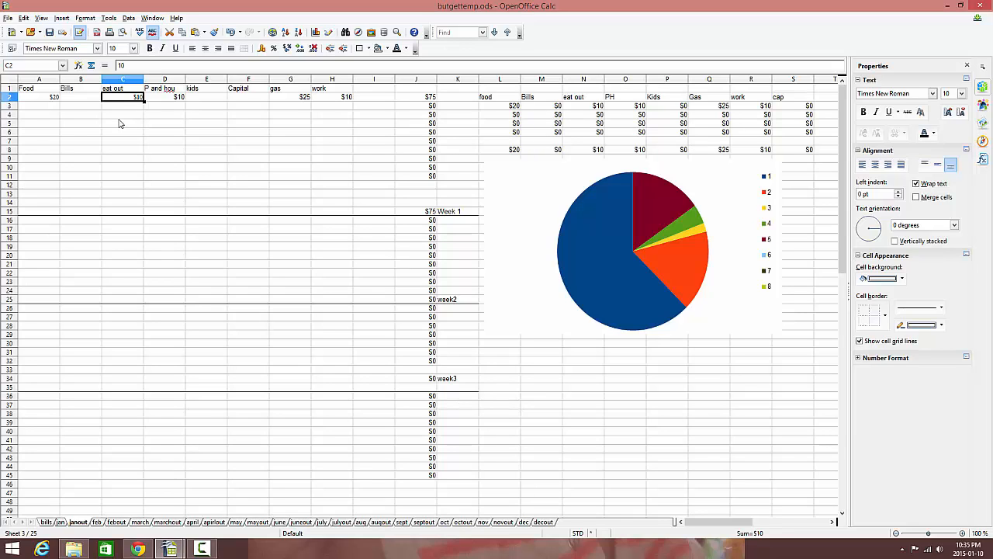
pyautogui.click(54, 99)
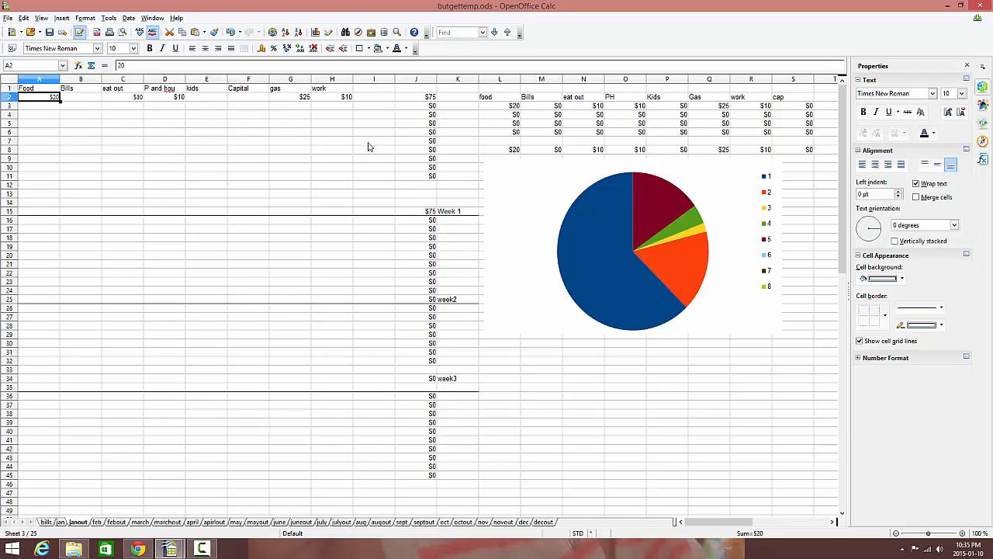
pyautogui.click(432, 99)
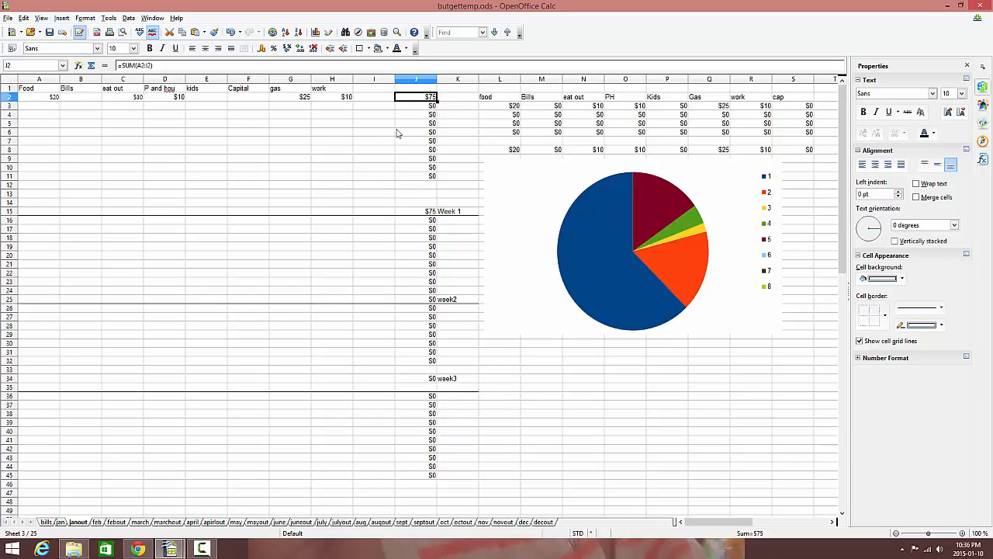
pyautogui.click(518, 108)
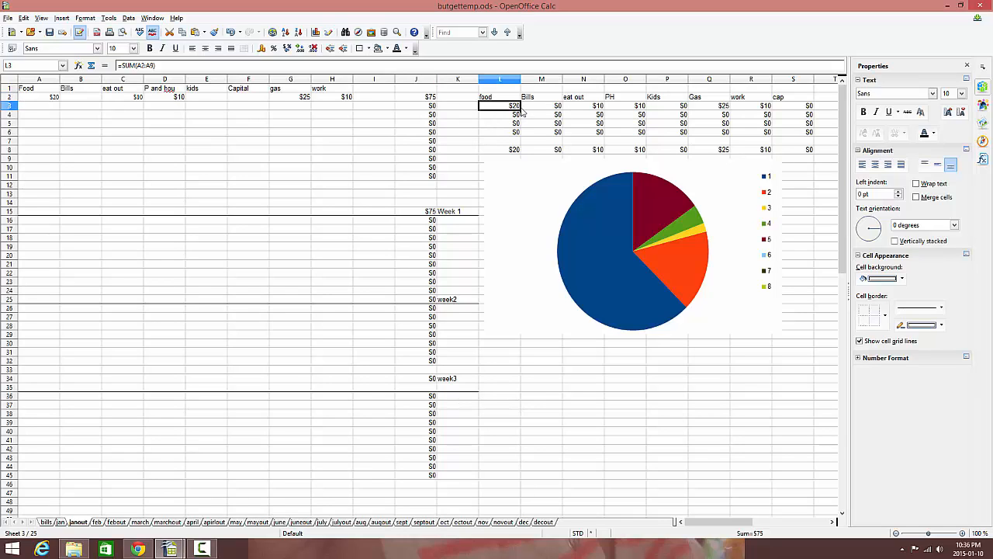
# Examine the weekly category totals beside the chart on the janout sheet, comparing them with the row 2 entries.
pyautogui.click(560, 110)
pyautogui.click(599, 111)
pyautogui.click(691, 106)
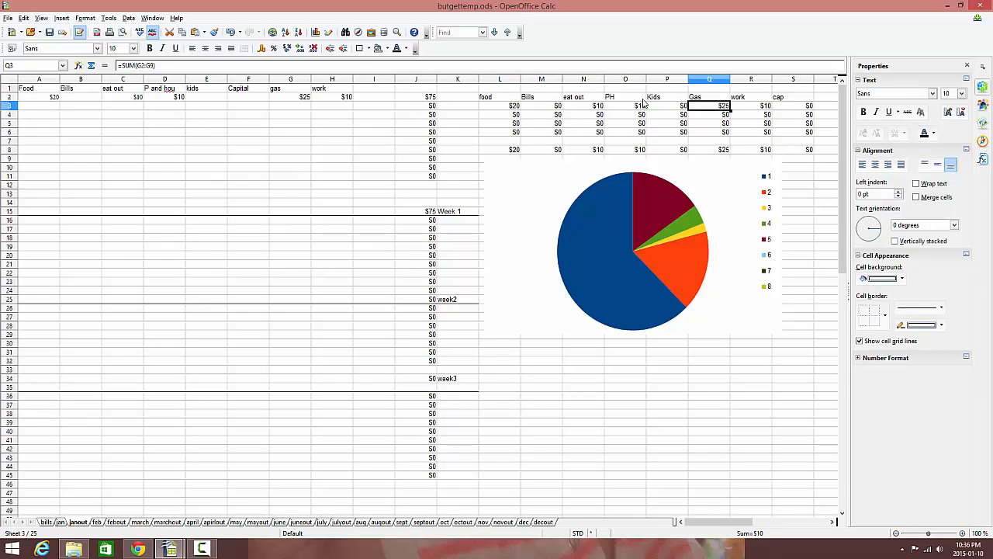
pyautogui.click(136, 98)
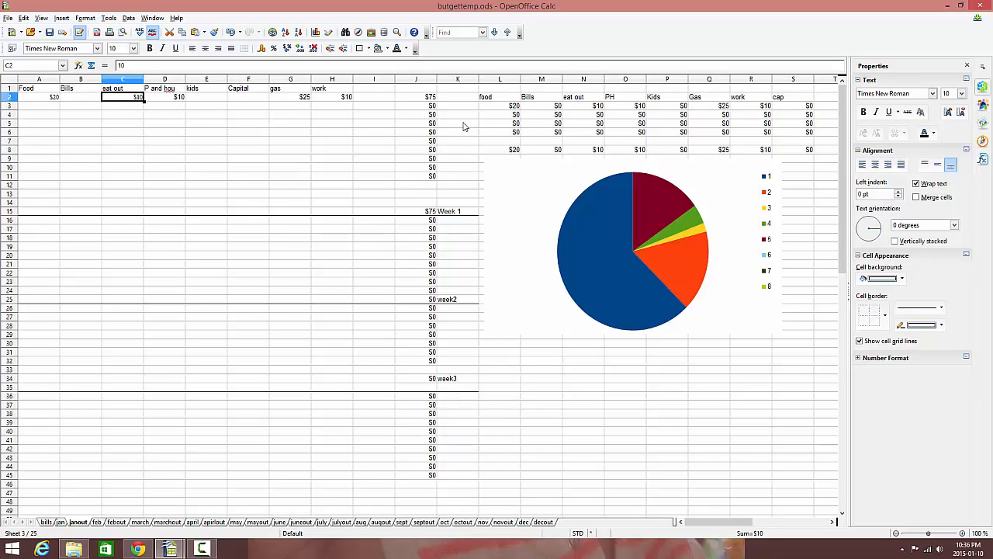
pyautogui.click(518, 109)
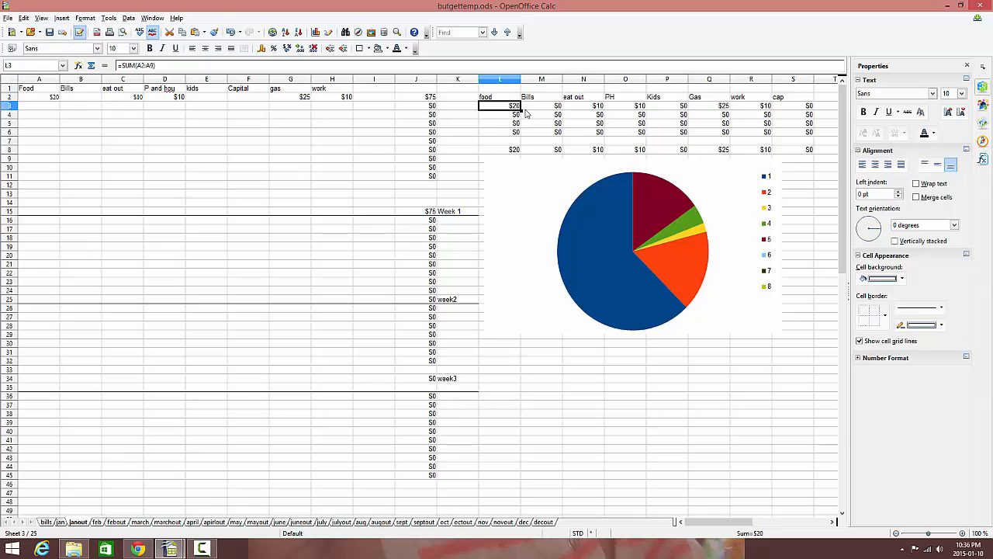
pyautogui.click(598, 110)
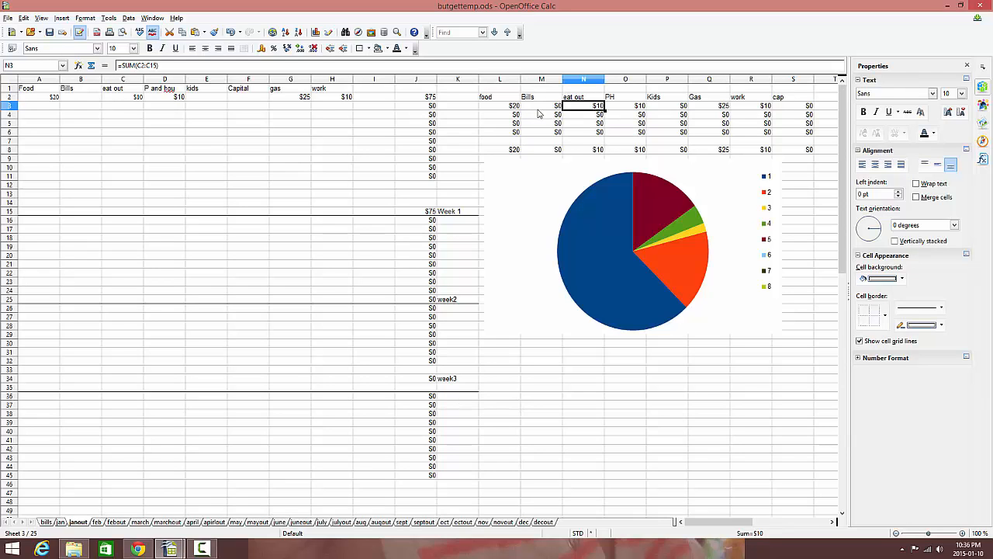
pyautogui.click(519, 118)
pyautogui.click(518, 132)
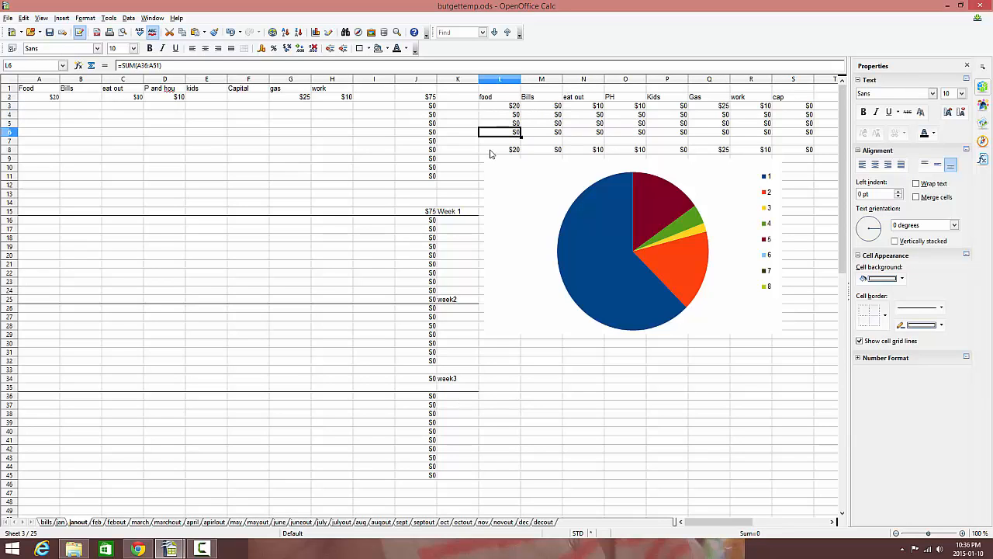
# Enter 30 under kids in row 16 of the week 2 section and check the matching Kids total in P4.
pyautogui.click(197, 238)
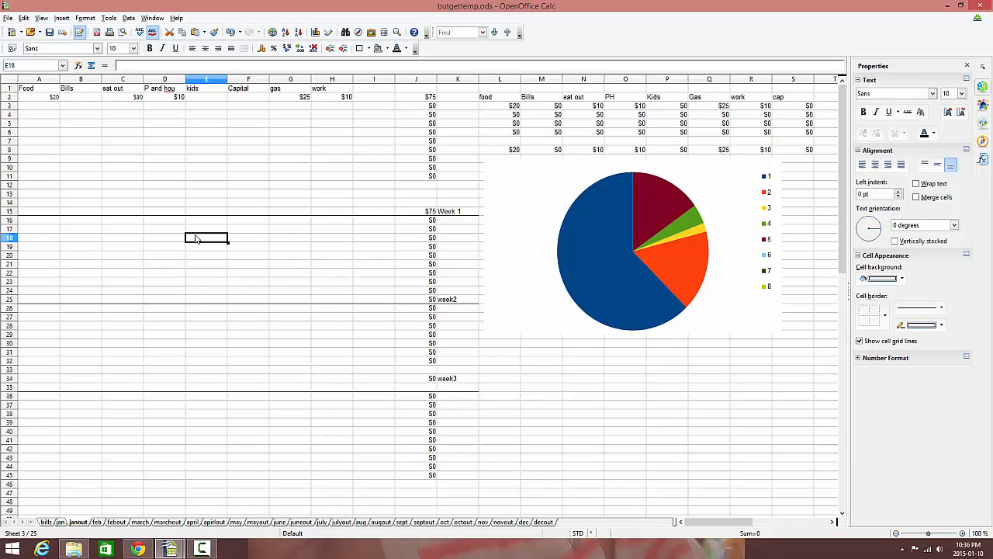
pyautogui.click(204, 222)
pyautogui.write('30')
pyautogui.press('Return')
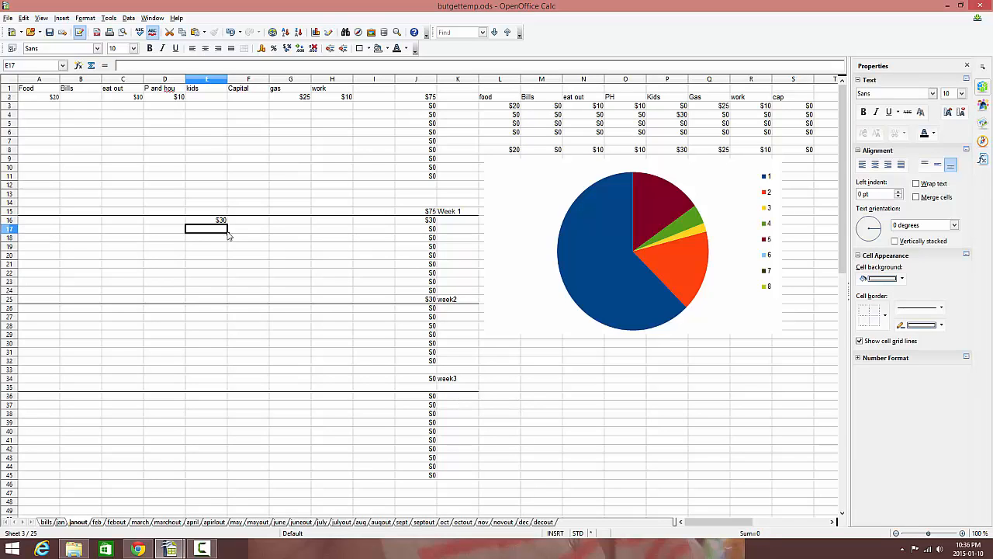
pyautogui.click(676, 115)
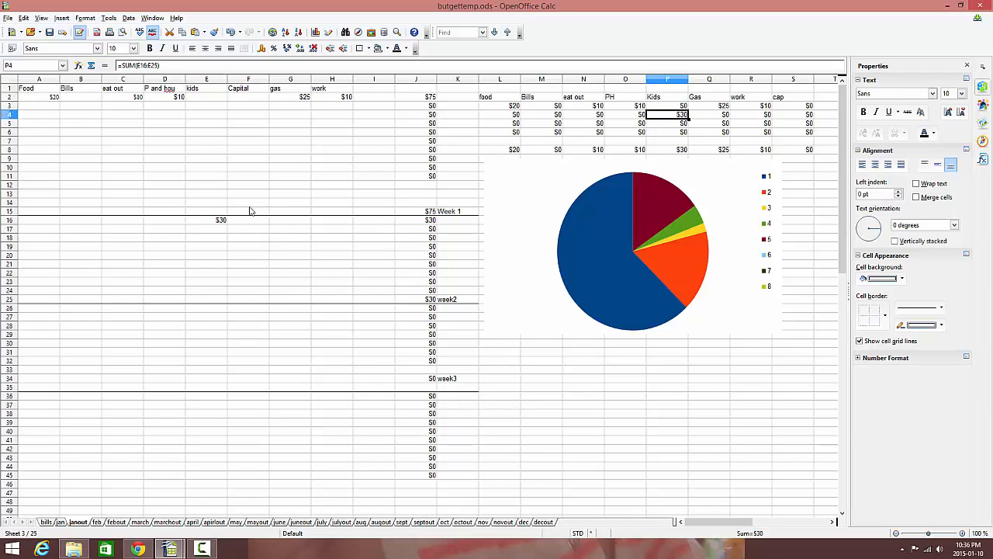
pyautogui.click(220, 222)
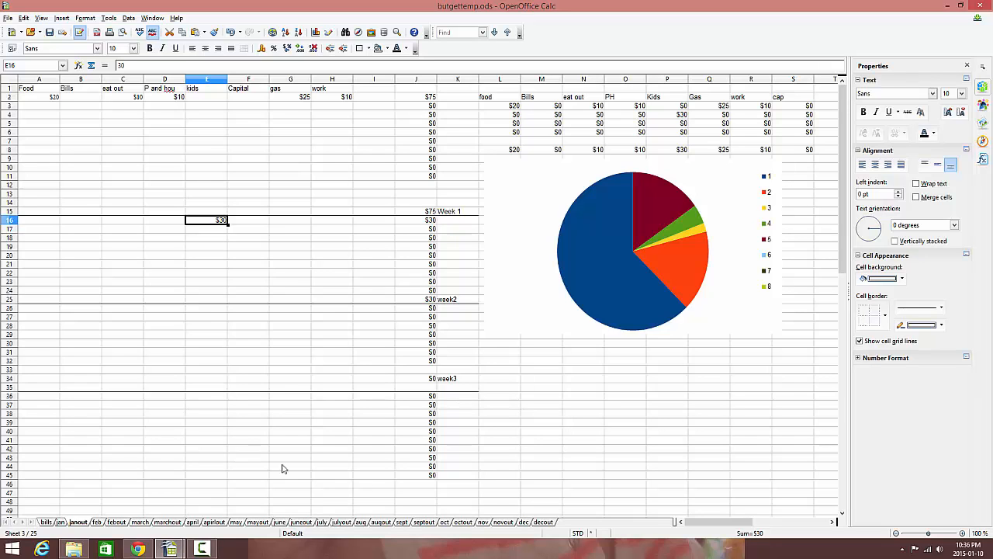
# Examine the week 3 and week 4 sections and the monthly category totals in row 53 of the janout sheet.
pyautogui.scroll(-3, 458, 475)
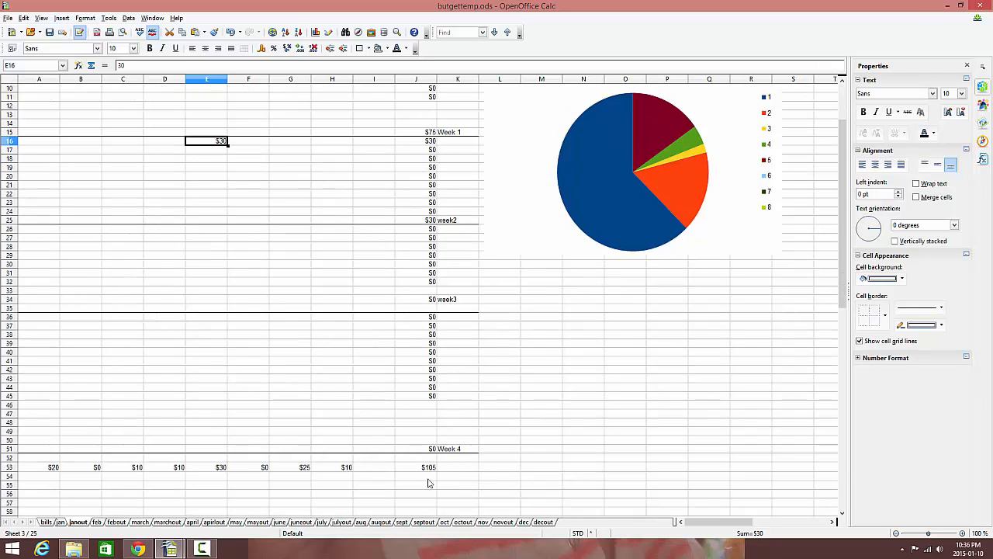
pyautogui.scroll(-1, 369, 440)
pyautogui.scroll(1, 392, 438)
pyautogui.moveTo(9, 413); pyautogui.dragTo(11, 422)
pyautogui.scroll(3, 113, 388)
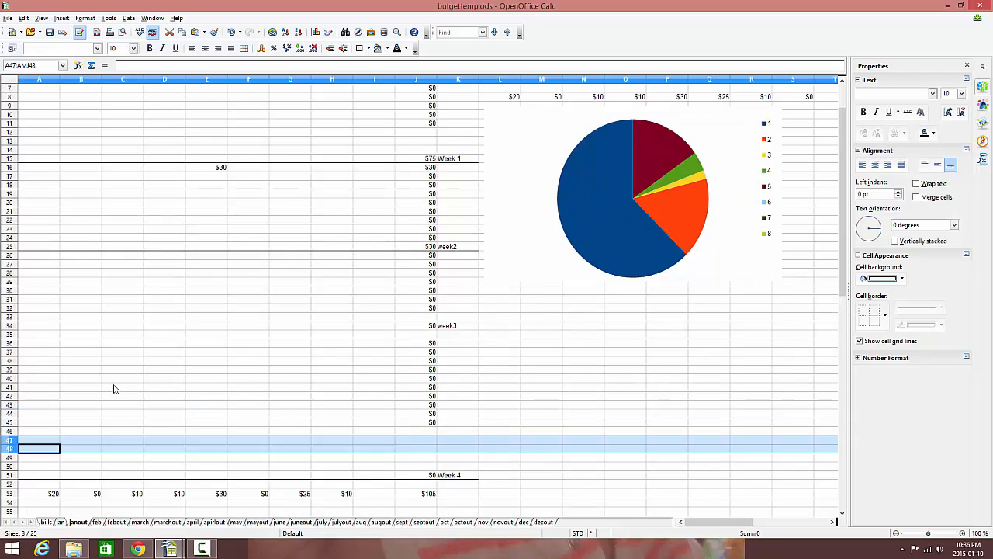
pyautogui.scroll(-4, 191, 302)
pyautogui.scroll(4, 194, 312)
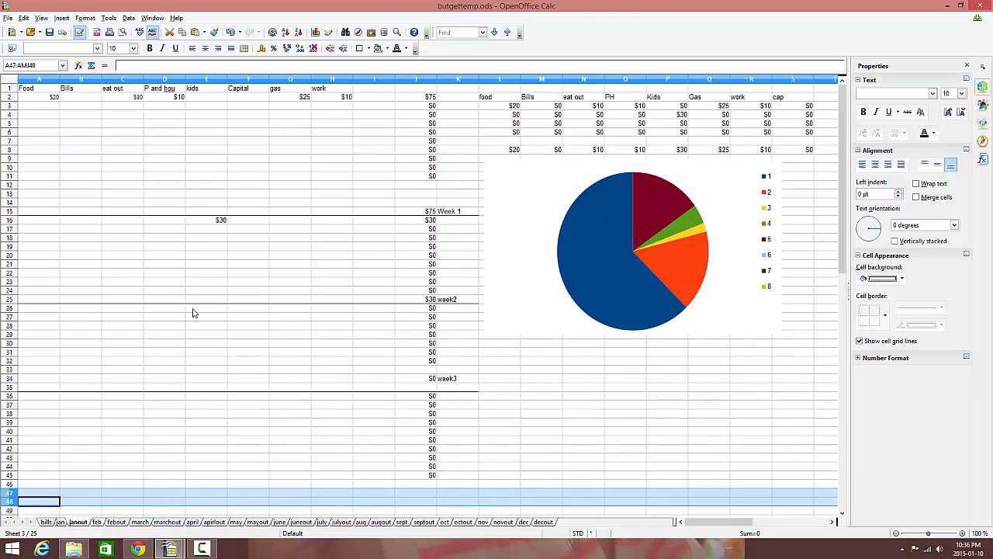
pyautogui.scroll(-4, 193, 312)
pyautogui.scroll(4, 193, 312)
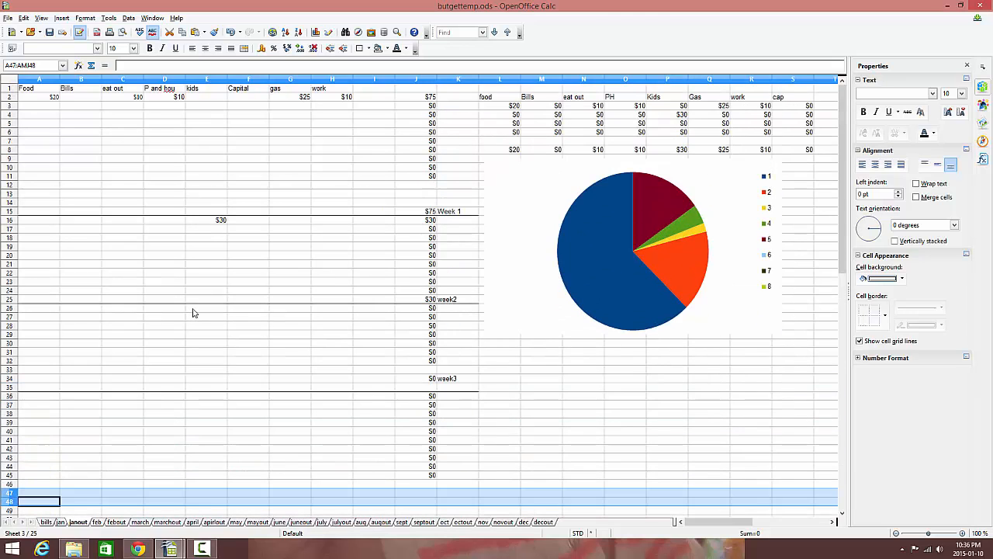
# Review the jan sheet's weekly budget columns, the Week 1 spending total in D15 and the real week 1 Food amount.
pyautogui.click(60, 521)
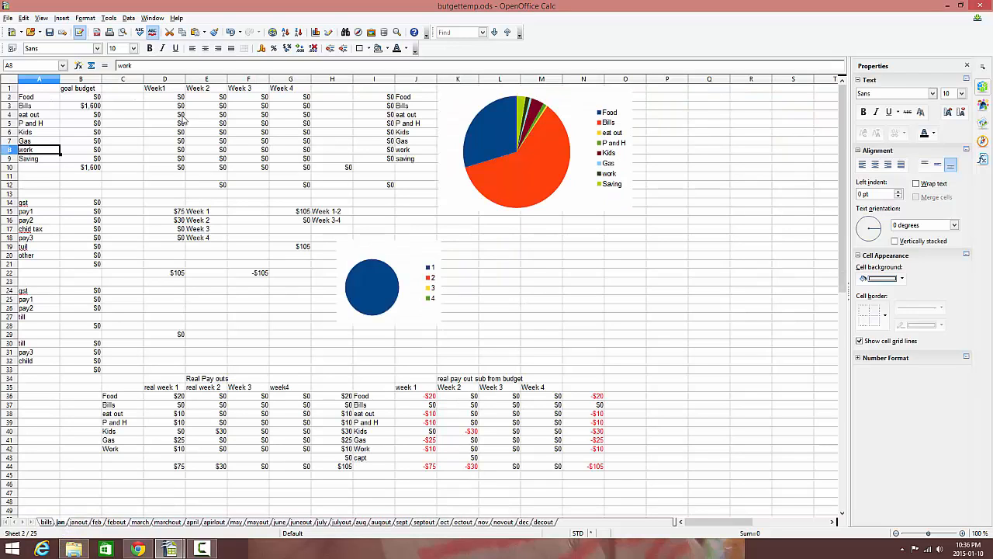
pyautogui.moveTo(180, 98); pyautogui.dragTo(186, 148)
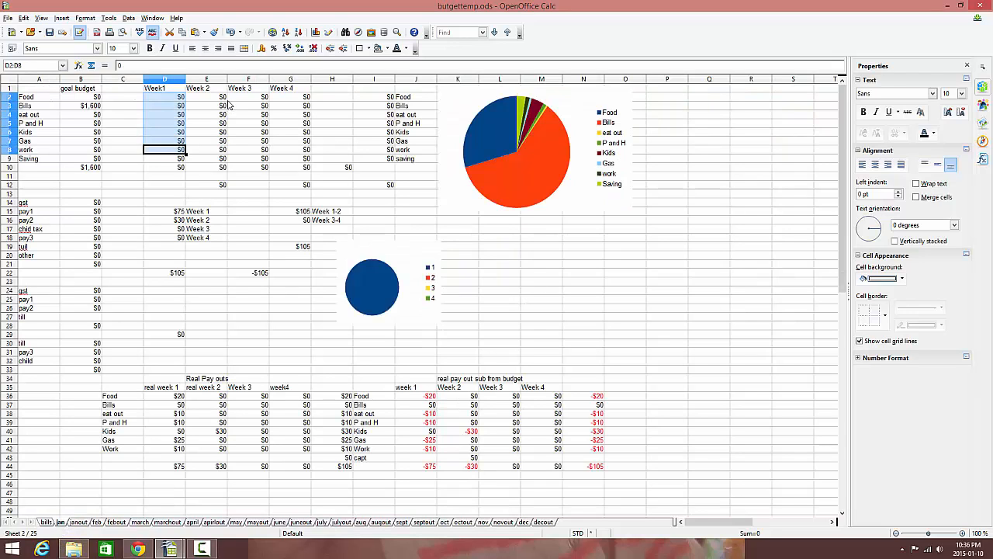
pyautogui.moveTo(225, 99); pyautogui.dragTo(225, 132)
pyautogui.moveTo(264, 98); pyautogui.dragTo(265, 132)
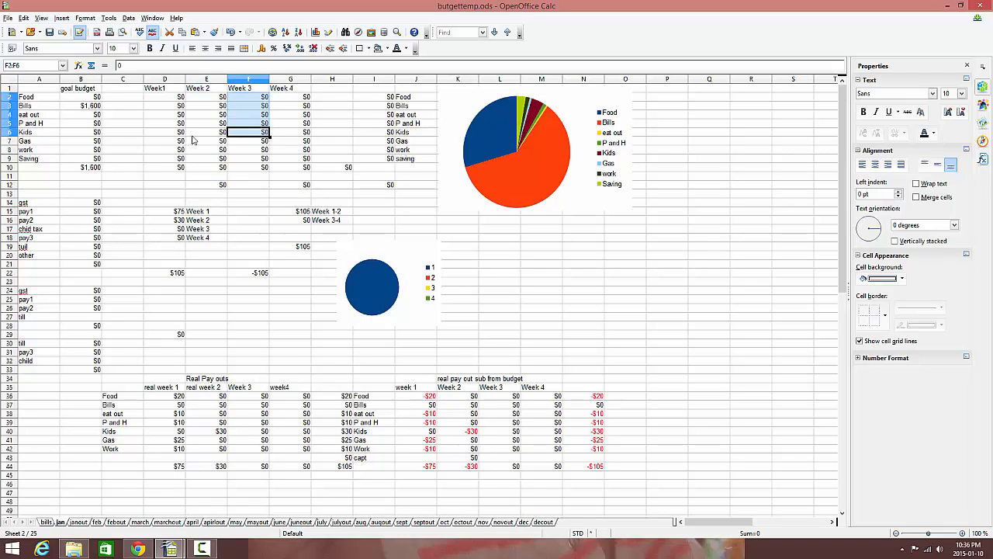
pyautogui.click(177, 211)
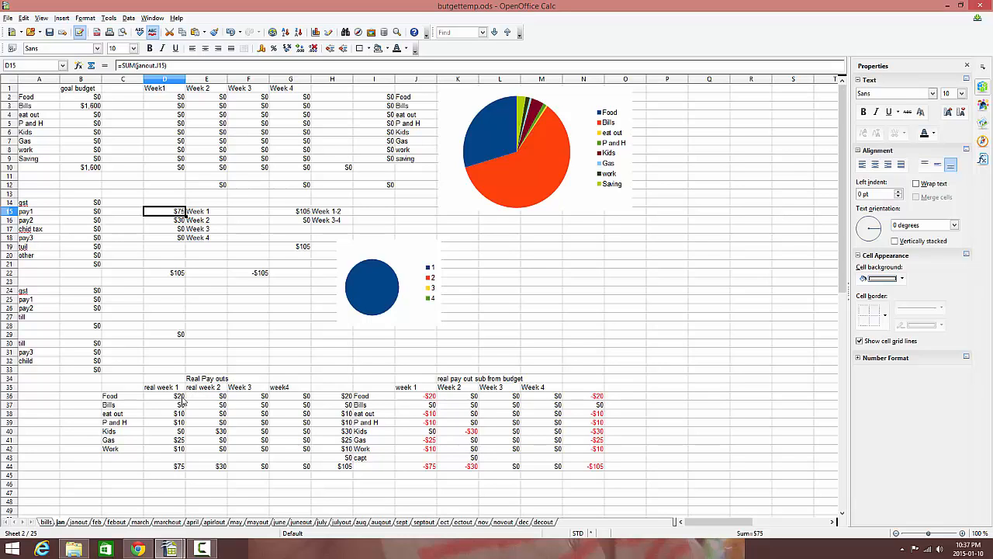
pyautogui.click(183, 397)
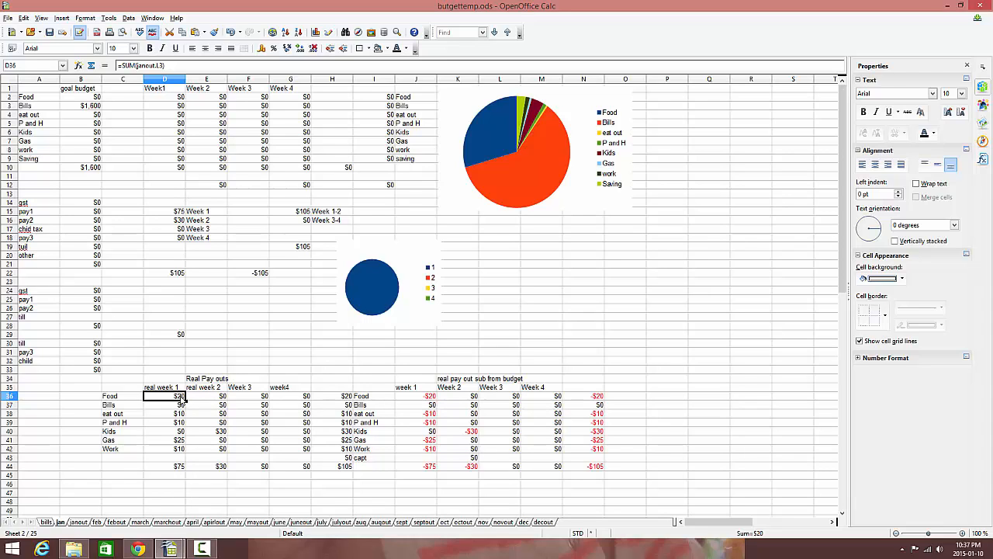
# Enter 30 under Food in row 3 of the janout sheet and check the food total in L3.
pyautogui.click(80, 522)
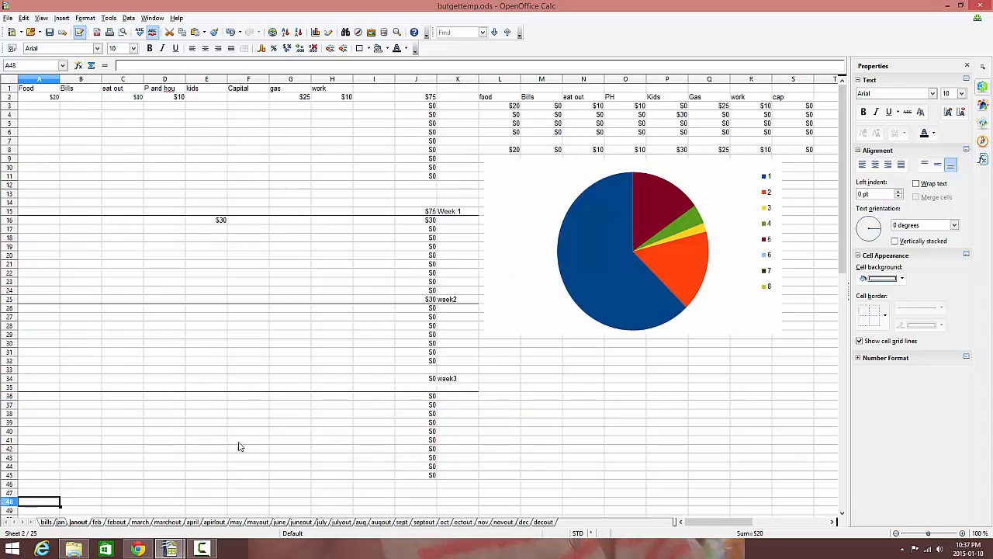
pyautogui.click(513, 107)
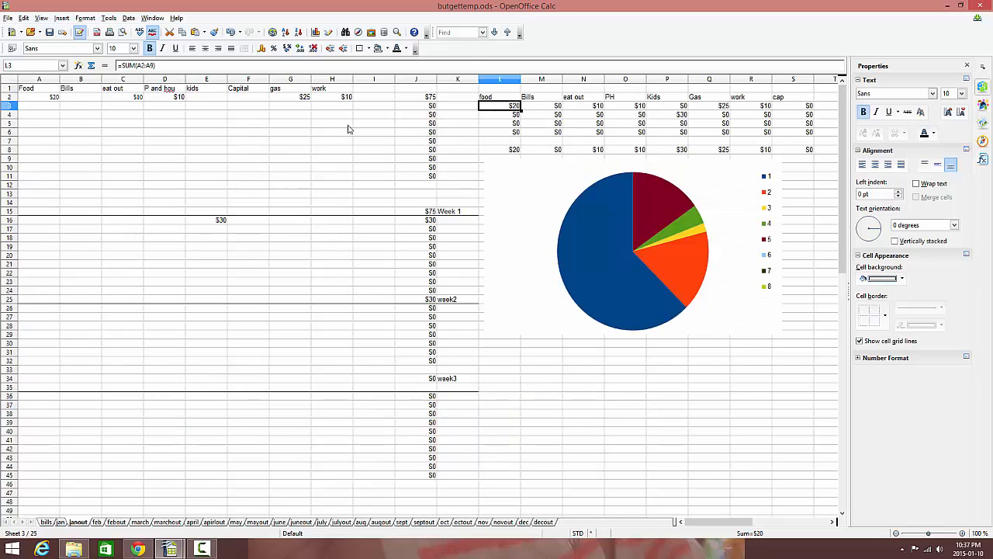
pyautogui.click(41, 107)
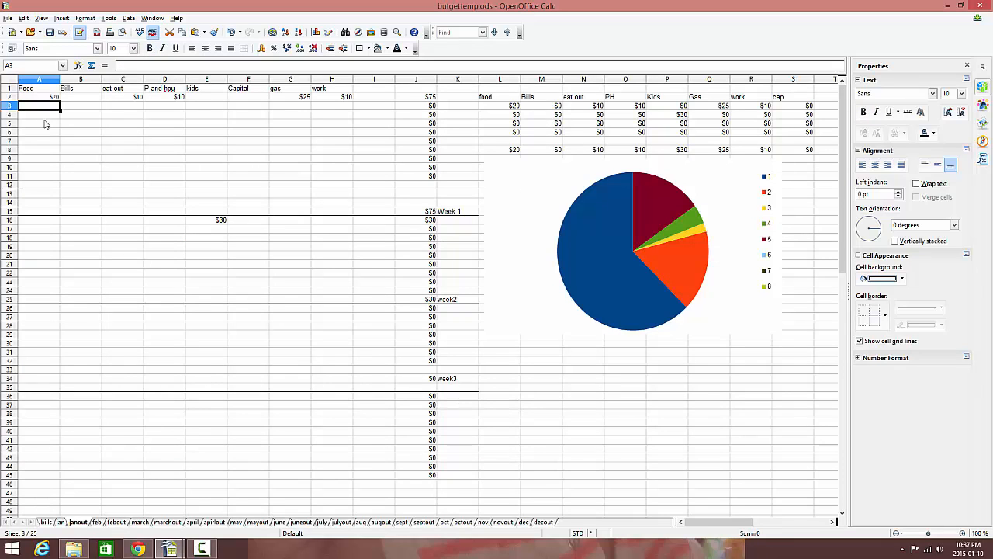
pyautogui.write('30')
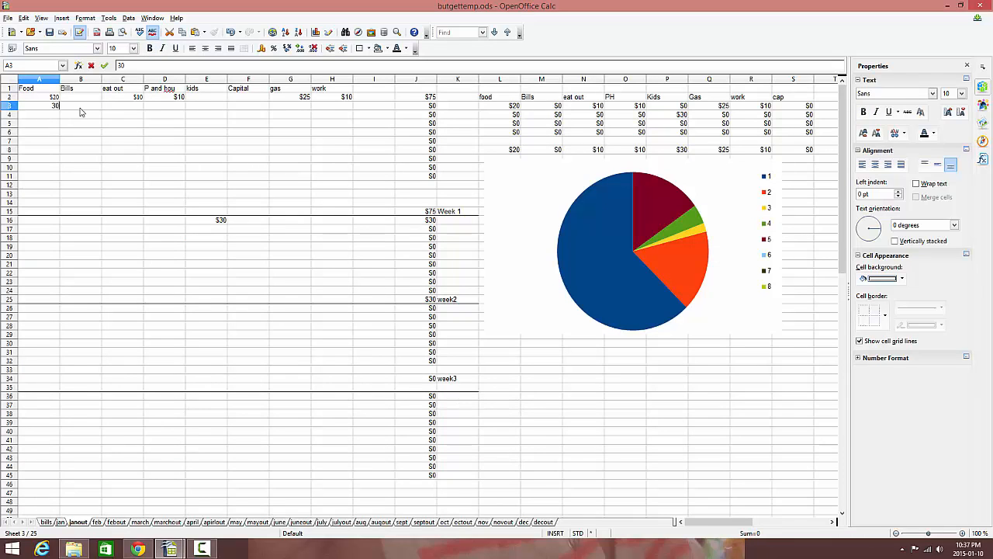
pyautogui.click(505, 107)
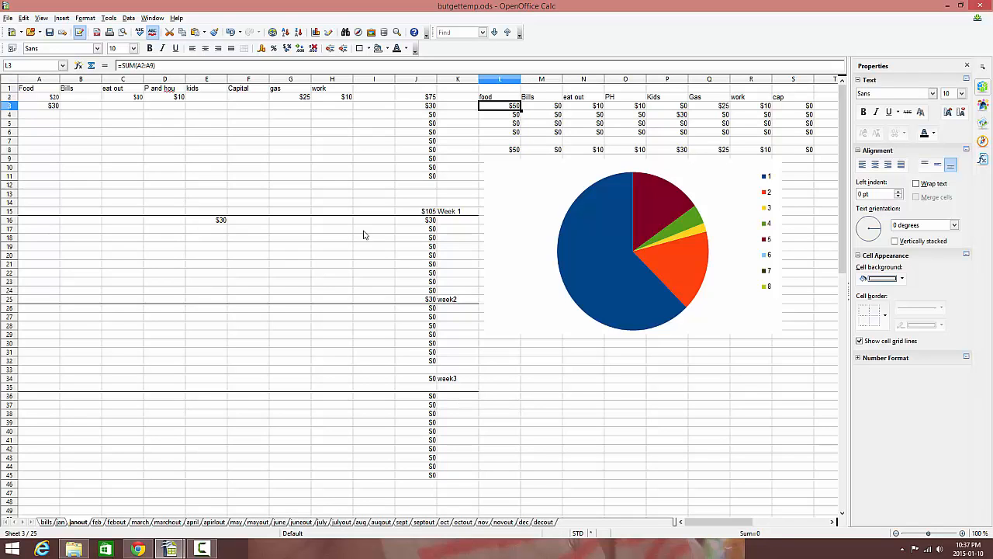
# Examine the week 1 Food difference in the real pay out sub from budget table on the jan sheet.
pyautogui.click(59, 523)
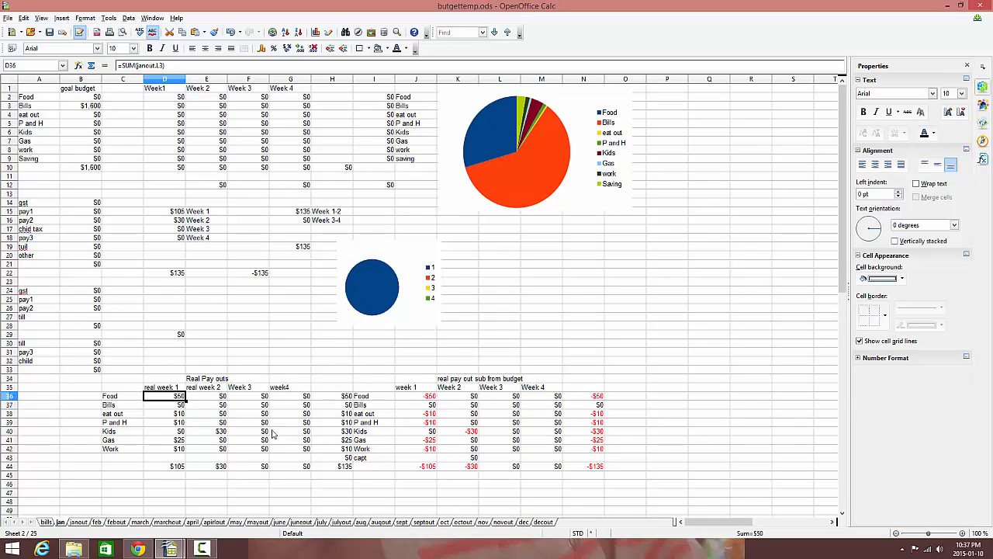
pyautogui.click(458, 379)
pyautogui.click(427, 398)
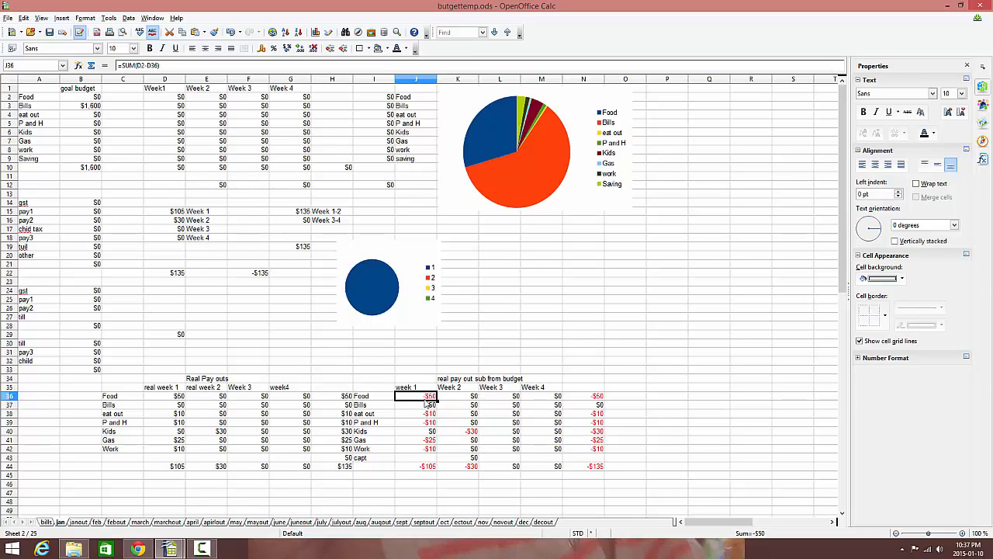
# Set the Week1 Food budget to 100 on the jan sheet and check the Food difference in J36.
pyautogui.click(178, 99)
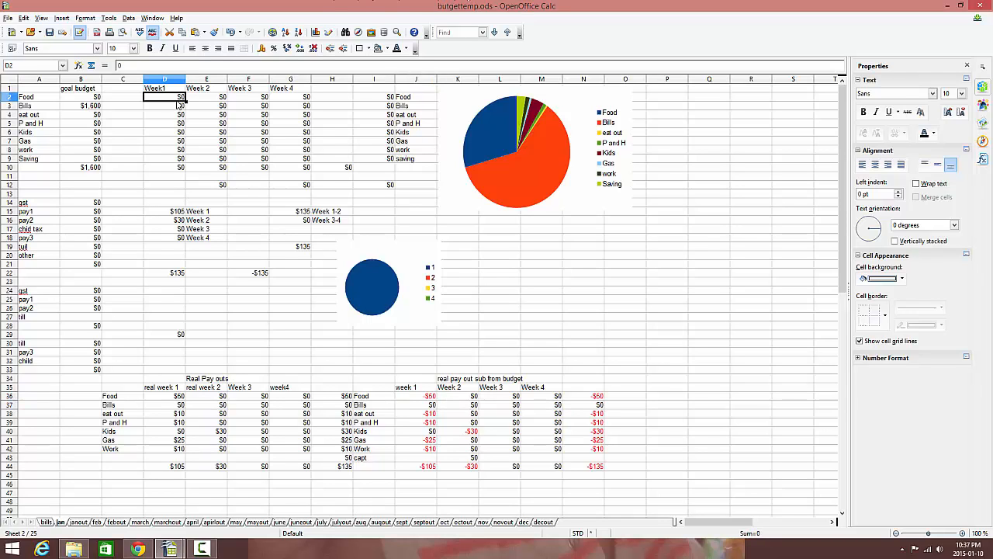
pyautogui.write('100')
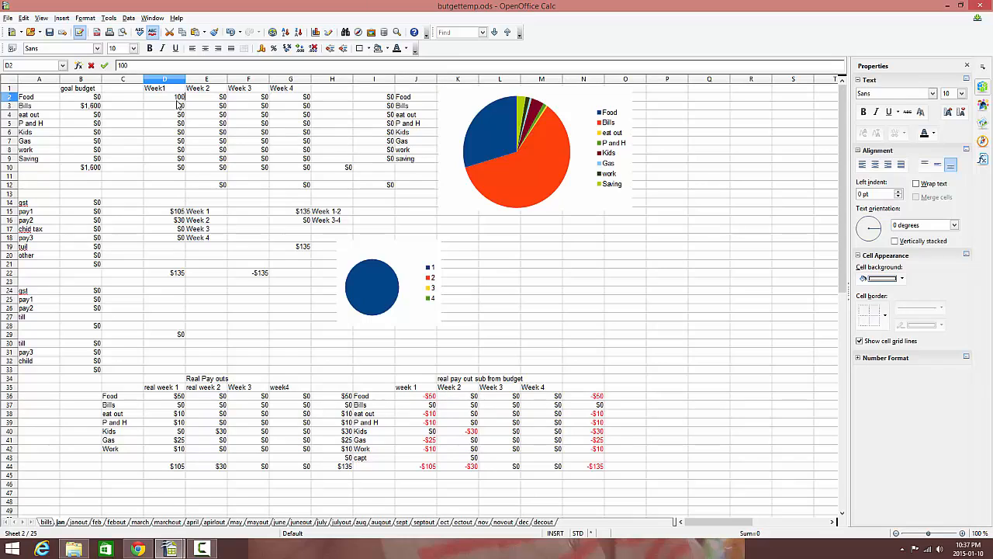
pyautogui.click(208, 109)
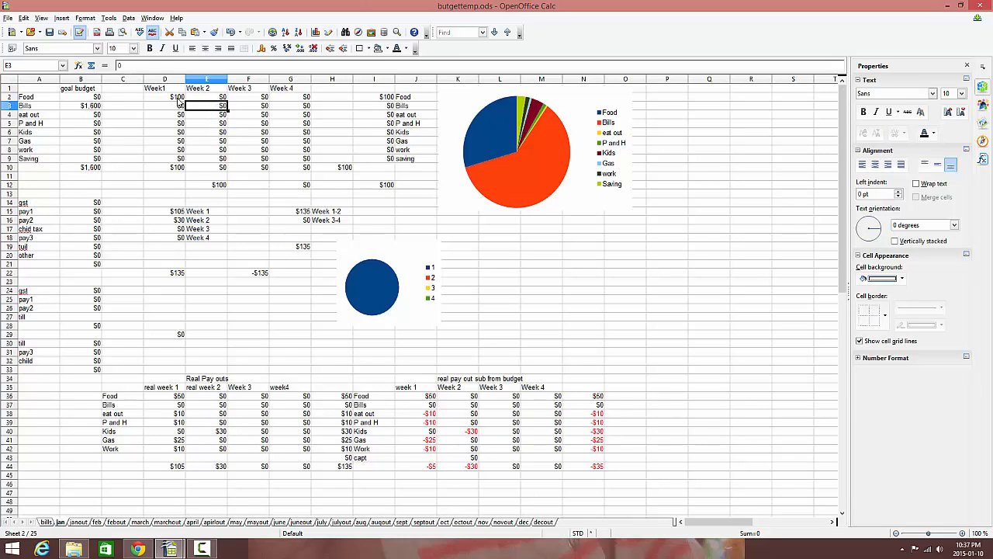
pyautogui.click(178, 101)
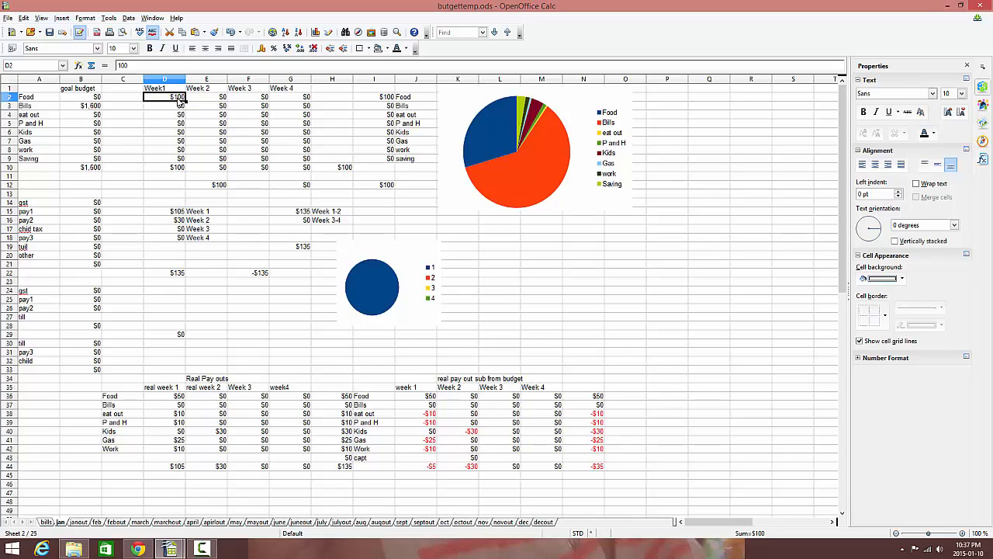
pyautogui.click(429, 397)
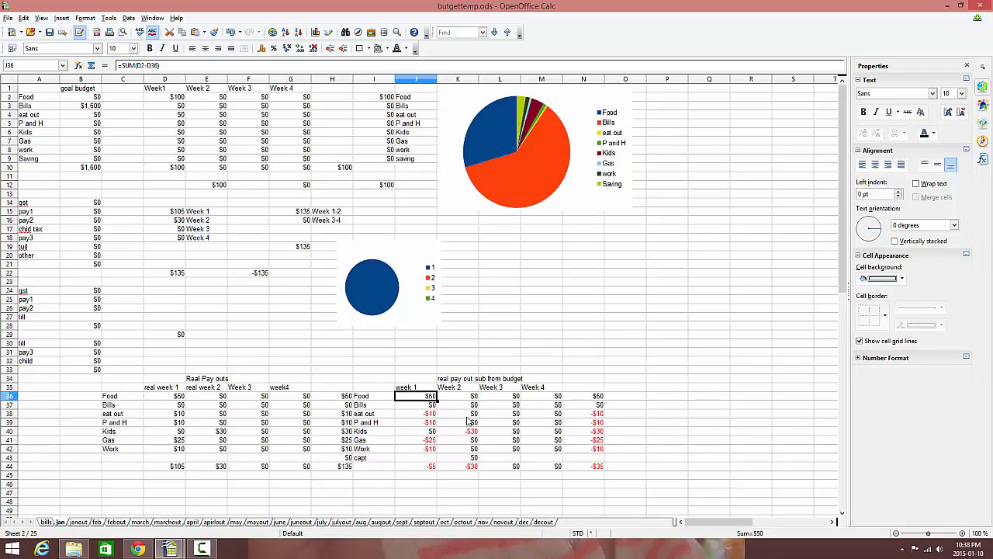
# Set the Week1 eat out budget to 10 on the jan sheet.
pyautogui.click(184, 108)
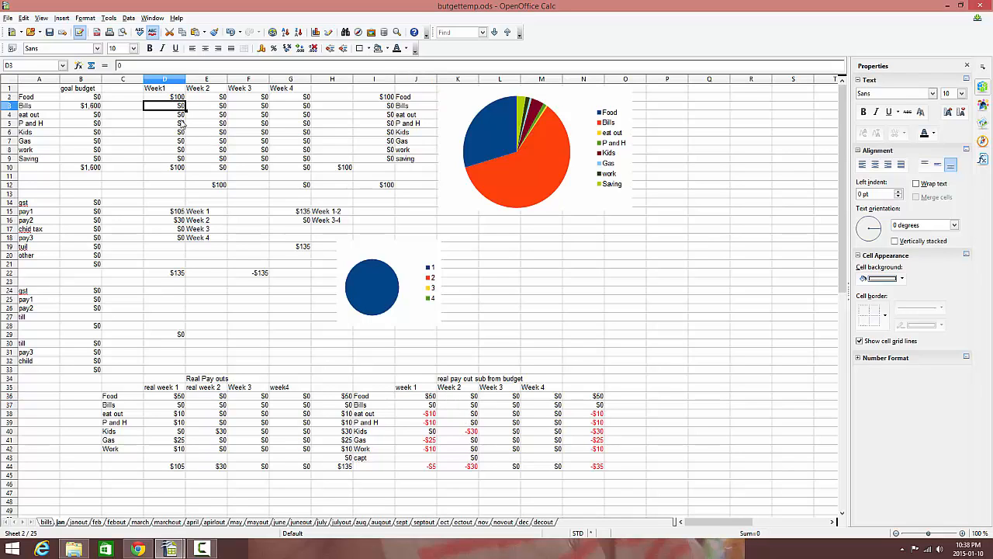
pyautogui.click(183, 116)
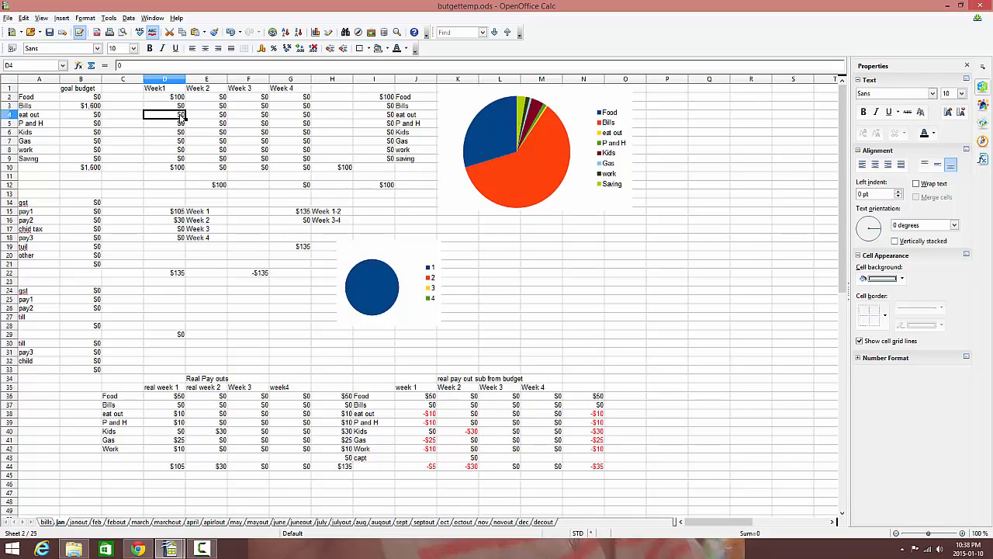
pyautogui.write('10')
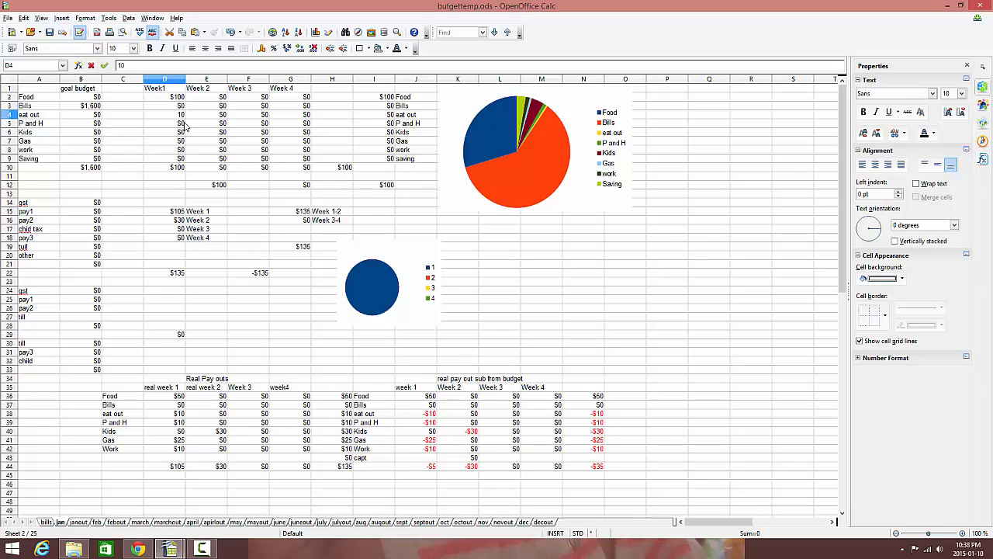
pyautogui.press('Return')
pyautogui.press('Return')
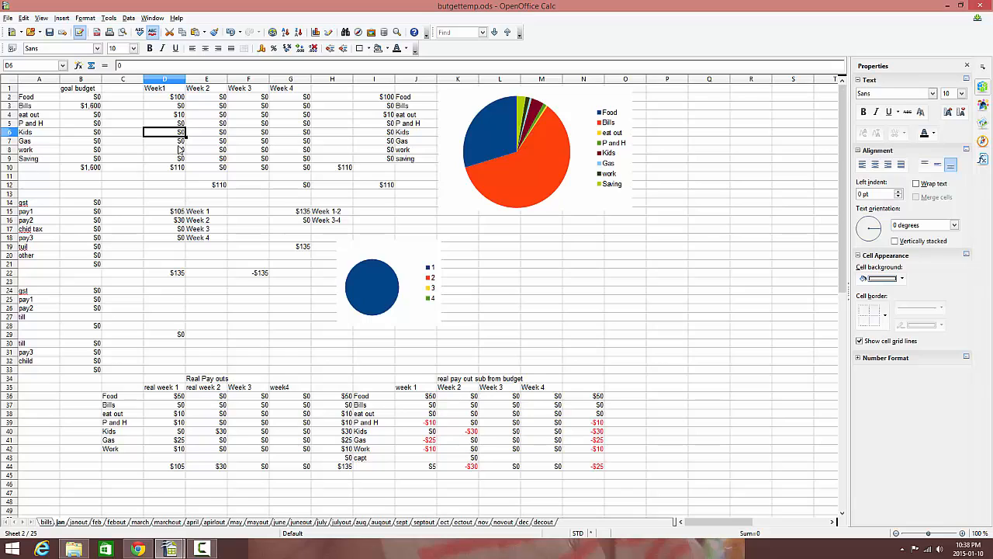
# Set the Week1 Gas budget to 25 on the jan sheet.
pyautogui.click(183, 151)
pyautogui.click(184, 142)
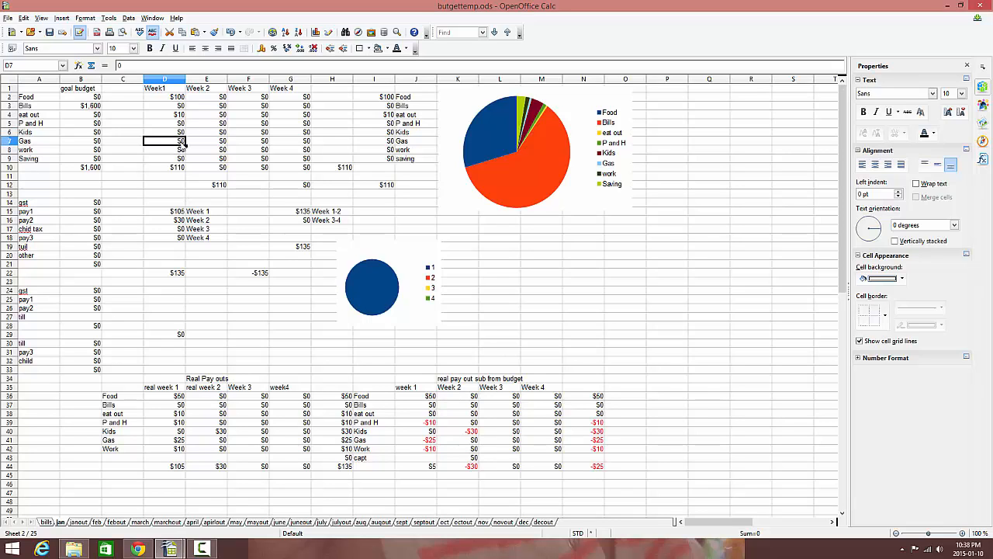
pyautogui.write('25')
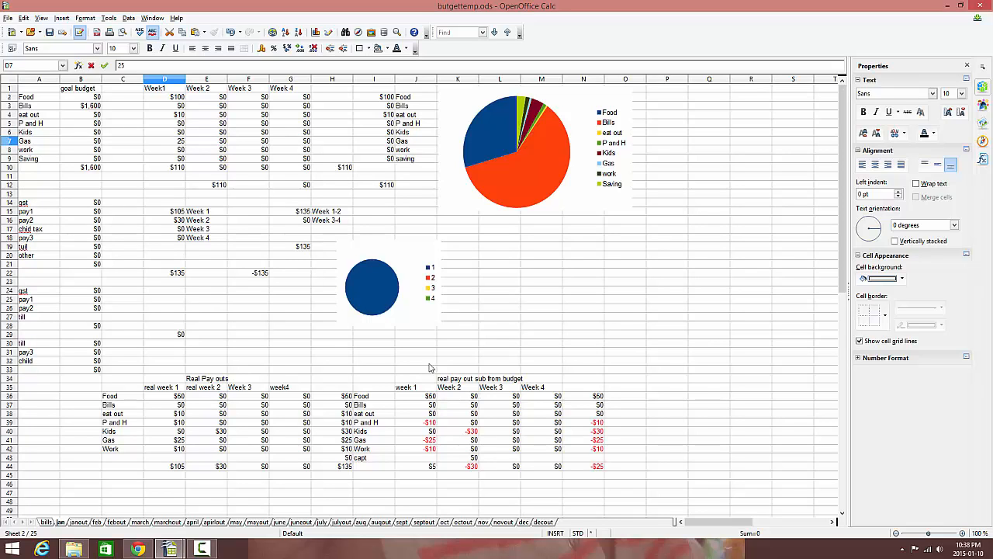
pyautogui.click(501, 458)
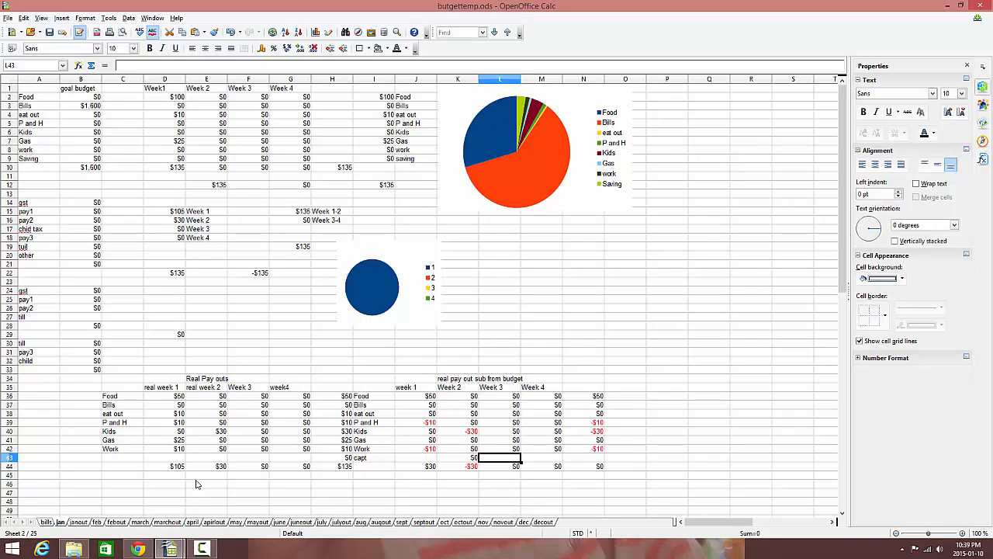
# Enter 200 for pay1 in B15 of the jan sheet and check the totals in B21 and D22 and the balance in F22.
pyautogui.click(95, 205)
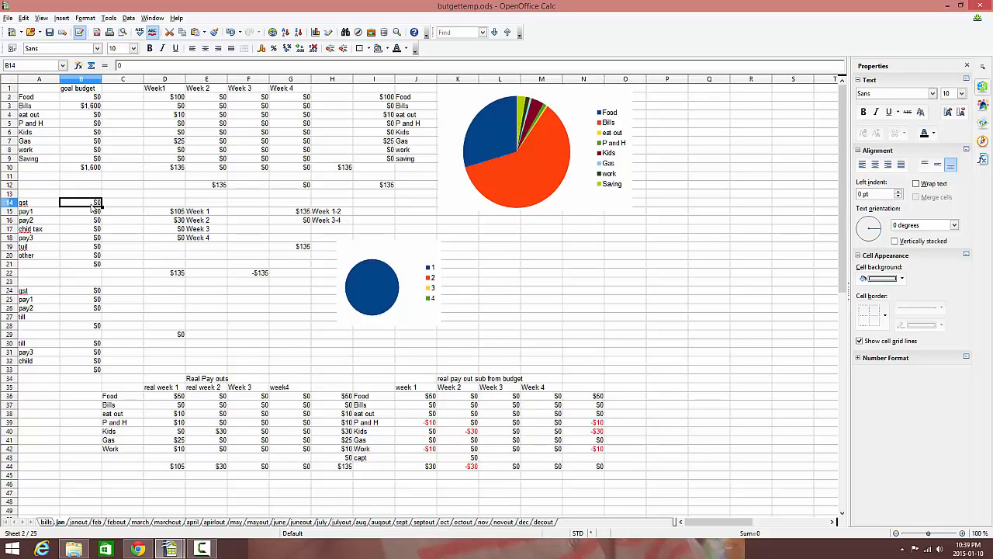
pyautogui.click(94, 214)
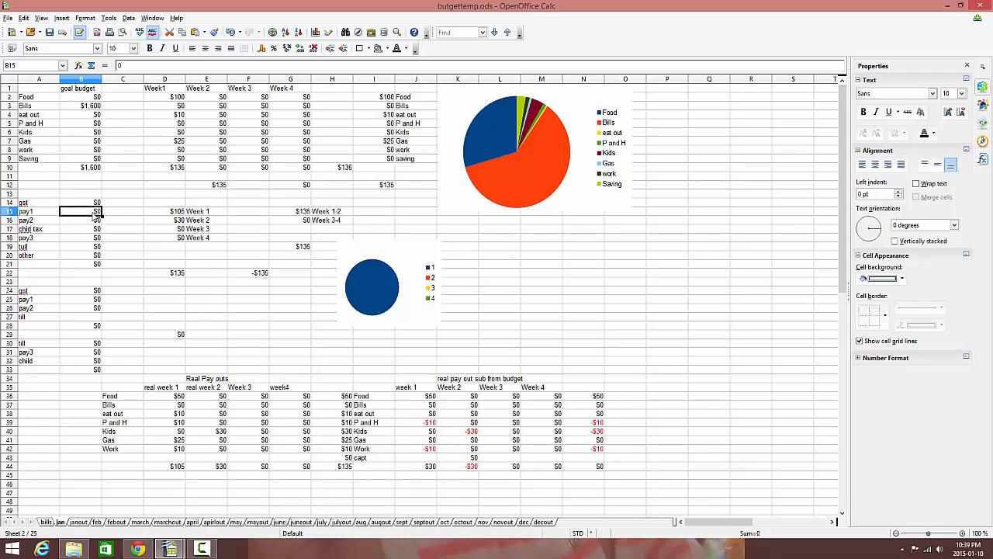
pyautogui.write('200')
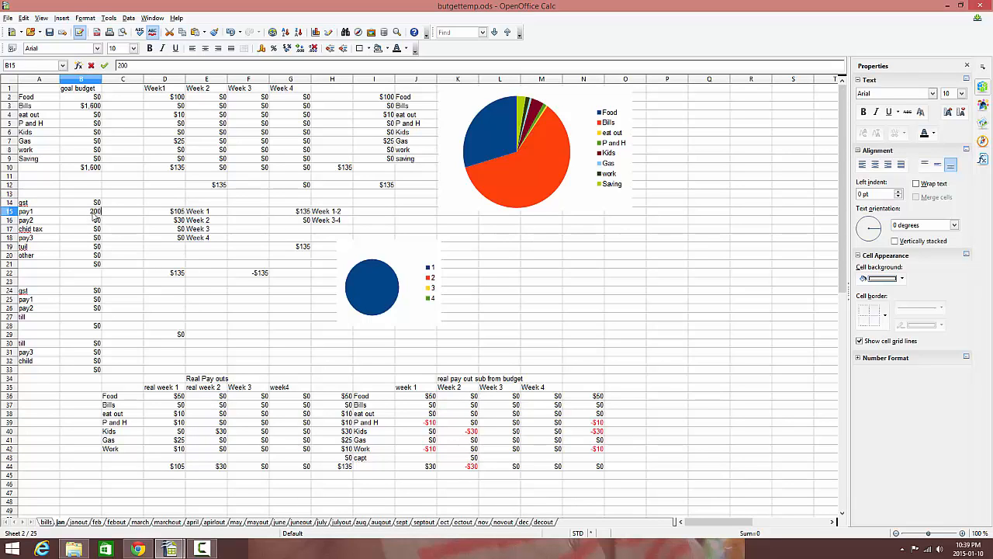
pyautogui.press('Return')
pyautogui.doubleClick(164, 256)
pyautogui.click(98, 266)
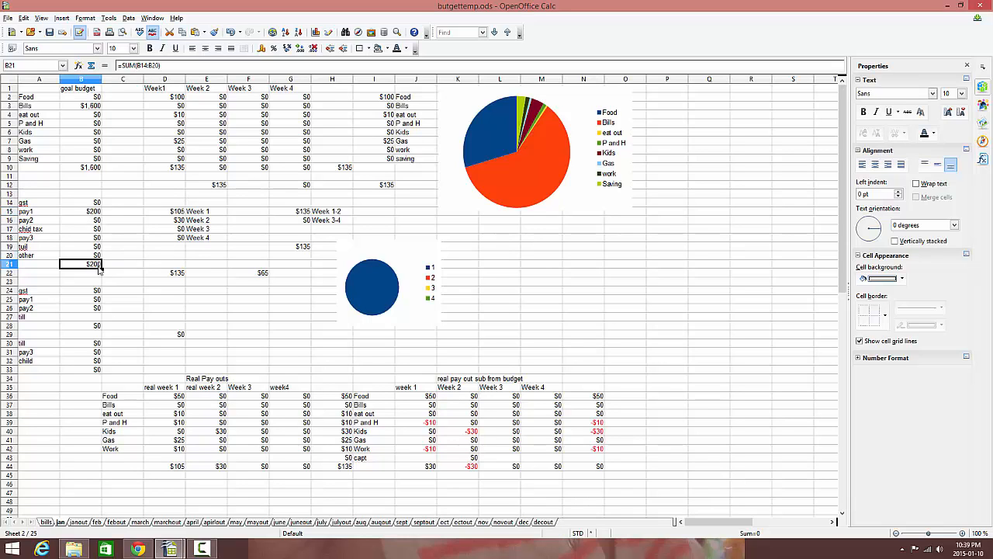
pyautogui.click(176, 276)
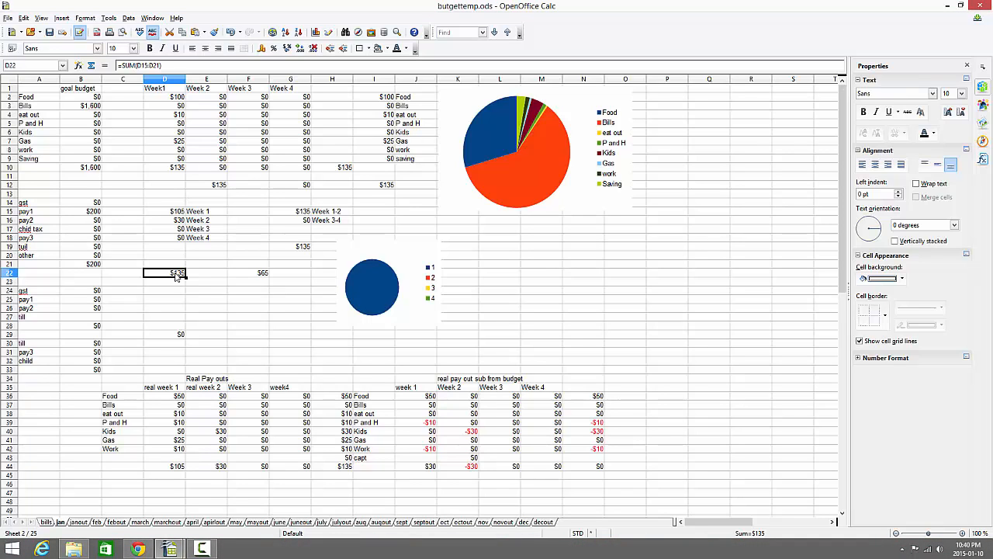
pyautogui.click(260, 277)
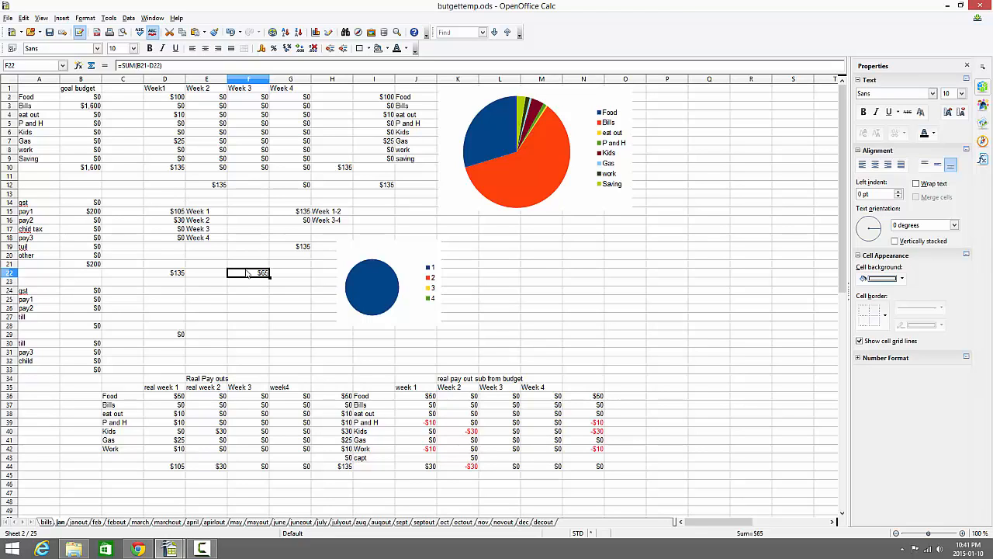
# Enter 200 for pay1 in B25 and 200 for pay3 in B31 of the jan sheet, and check the combined income in D29.
pyautogui.click(98, 301)
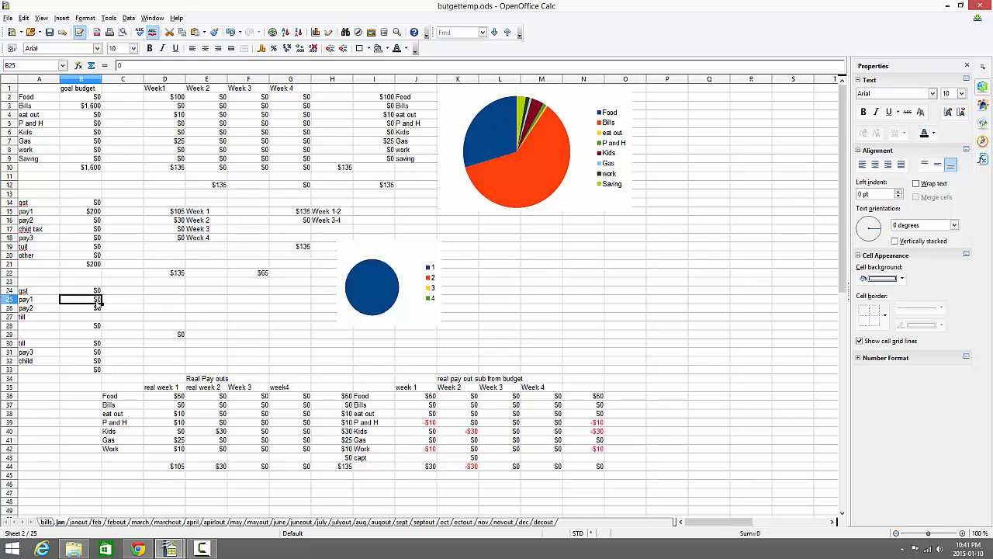
pyautogui.write('200')
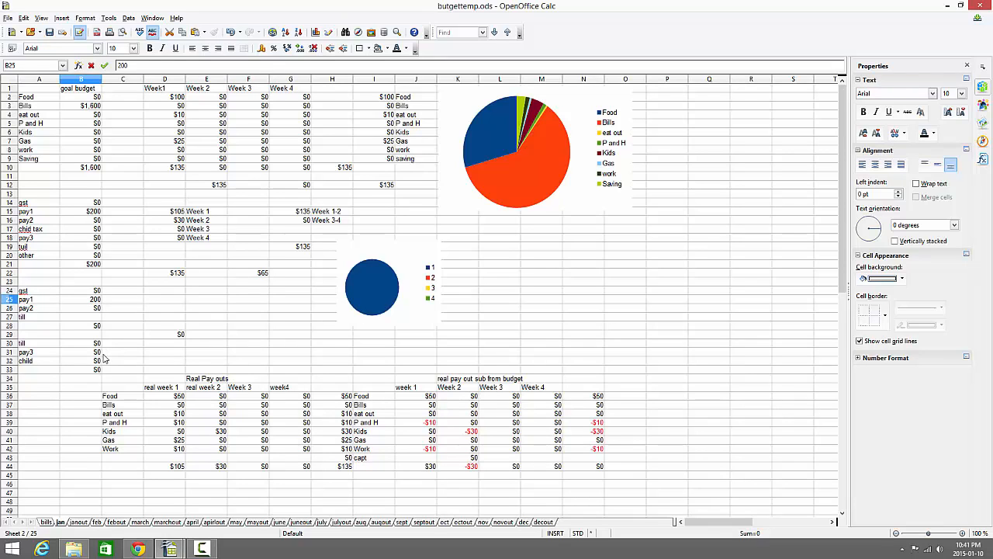
pyautogui.click(96, 354)
pyautogui.write('200')
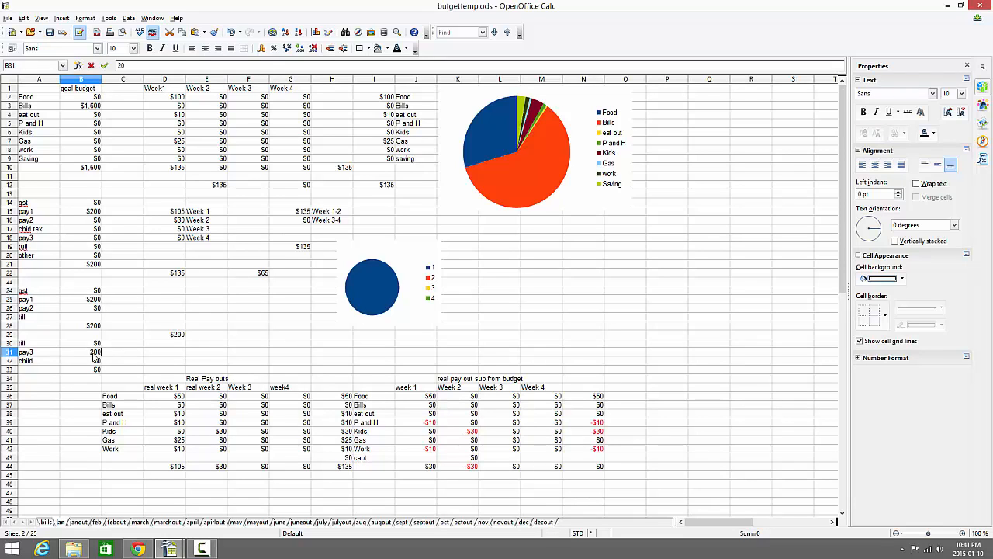
pyautogui.click(163, 354)
pyautogui.click(178, 334)
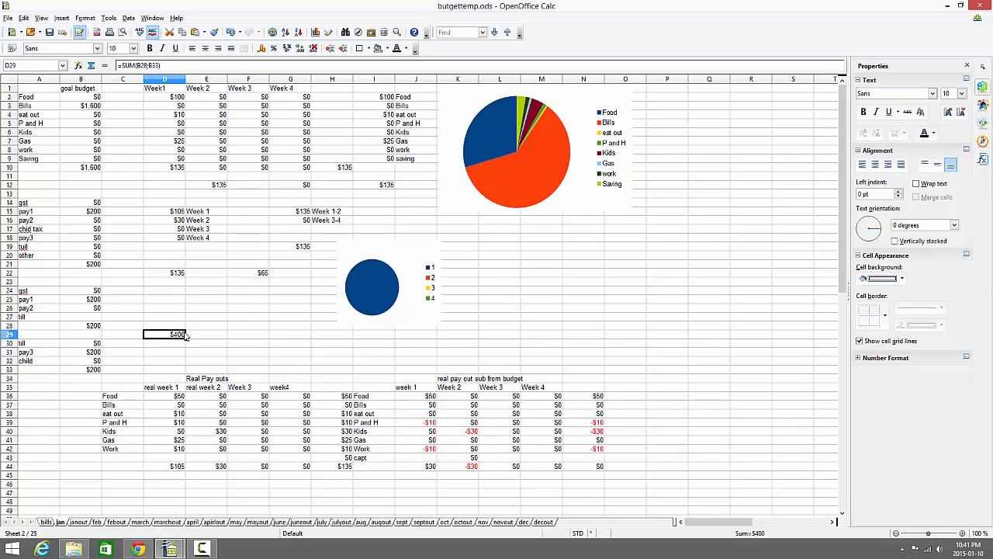
# Set pay3 in B18 of the jan sheet to 200.
pyautogui.click(97, 239)
pyautogui.write('200')
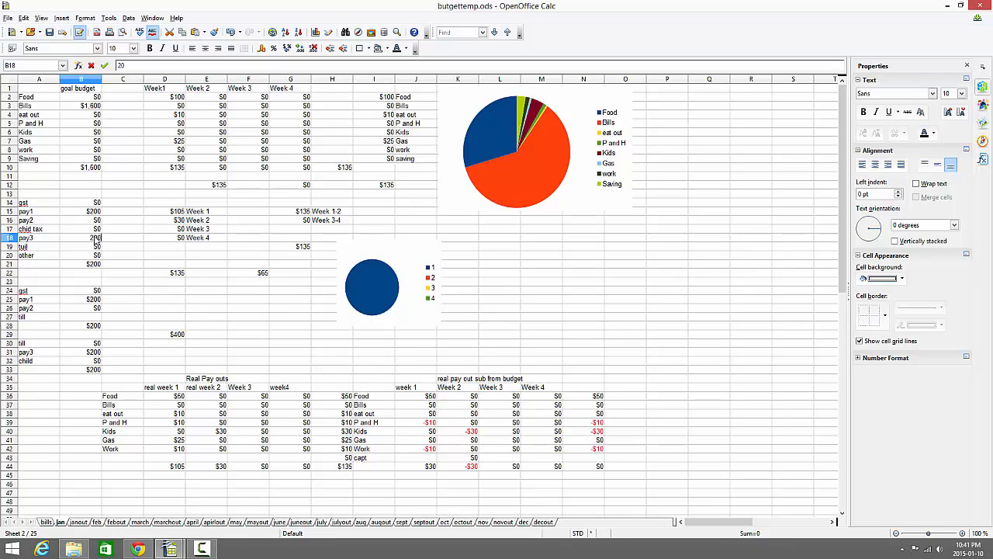
pyautogui.click(260, 336)
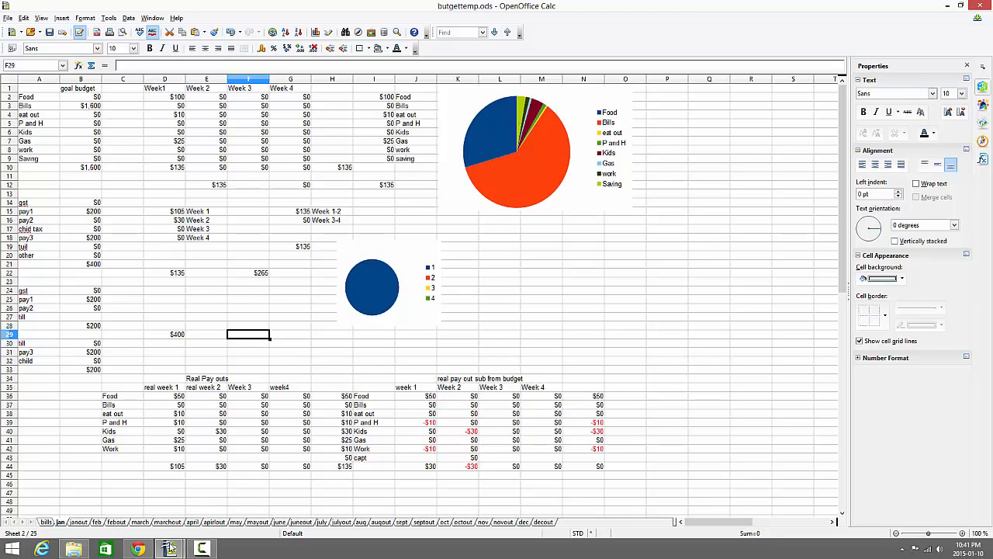
# Look through the janout, feb, febout, marchout and mayout sheets, including the food total in L8 of marchout.
pyautogui.click(81, 523)
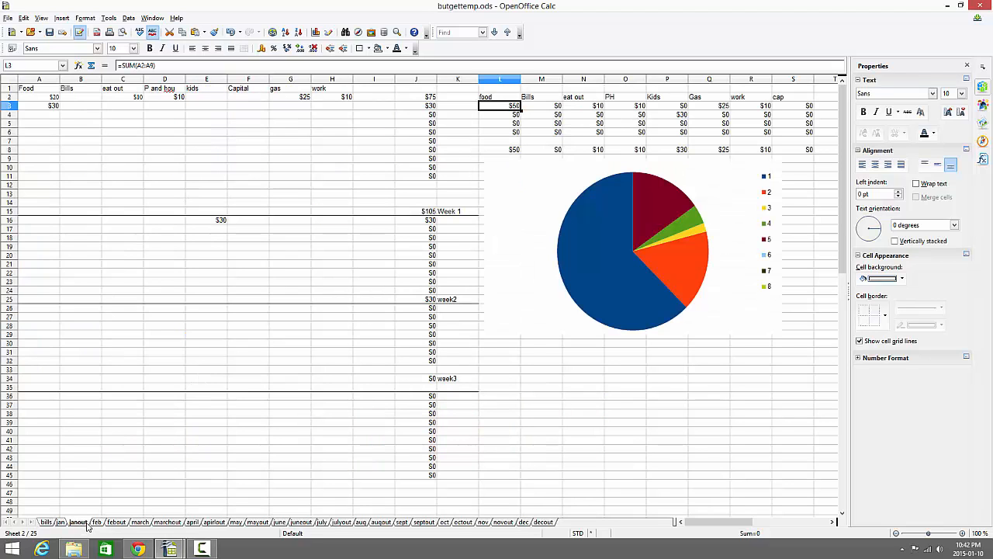
pyautogui.click(96, 523)
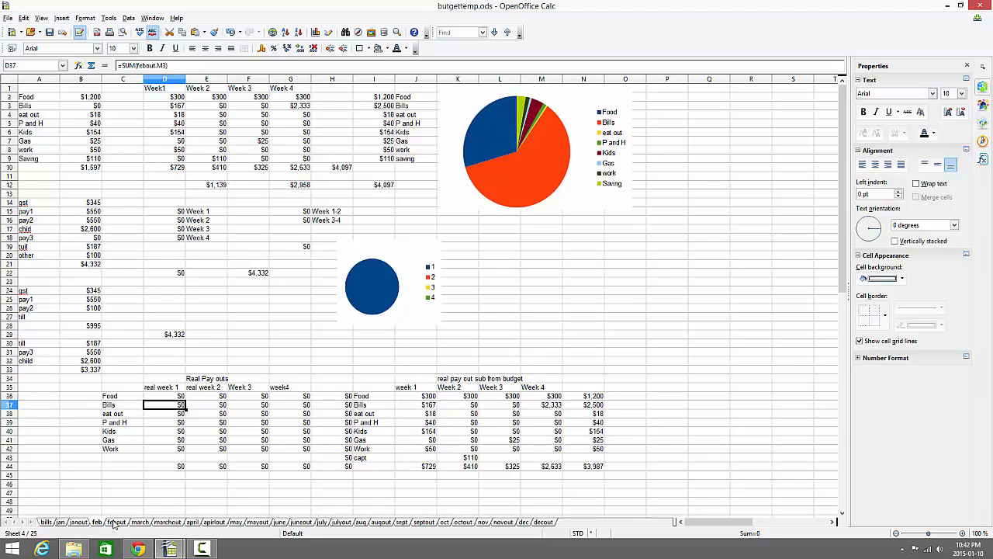
pyautogui.click(116, 523)
pyautogui.click(98, 523)
pyautogui.click(175, 521)
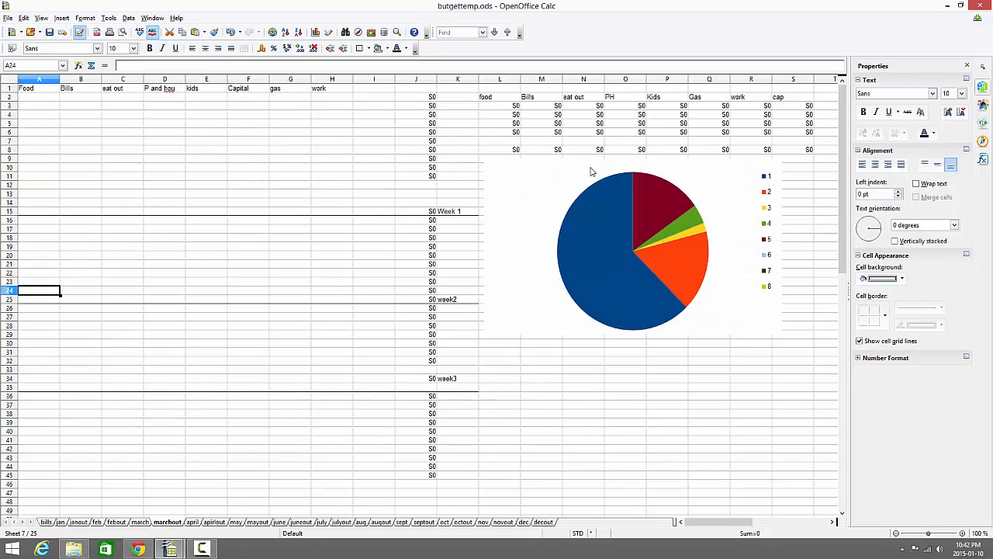
pyautogui.click(517, 152)
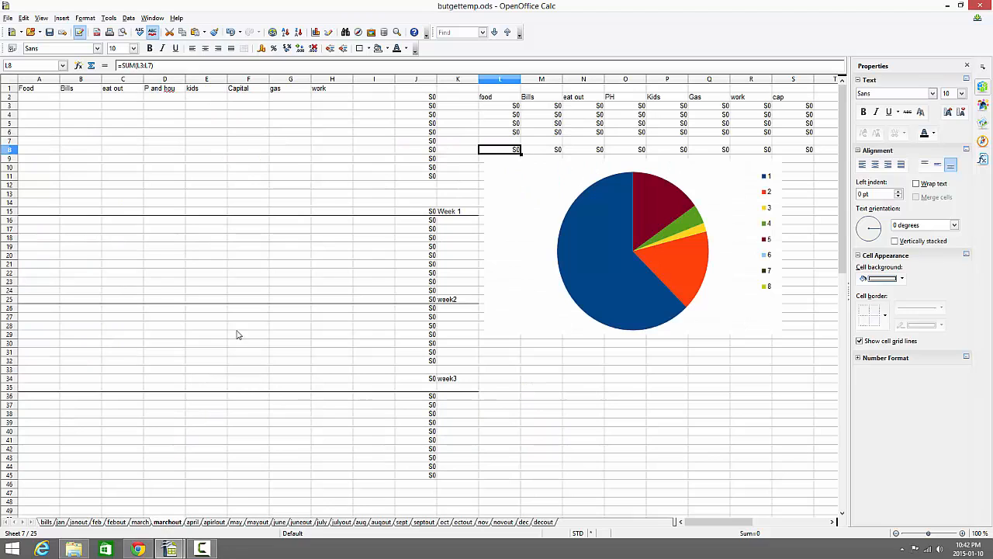
pyautogui.click(257, 522)
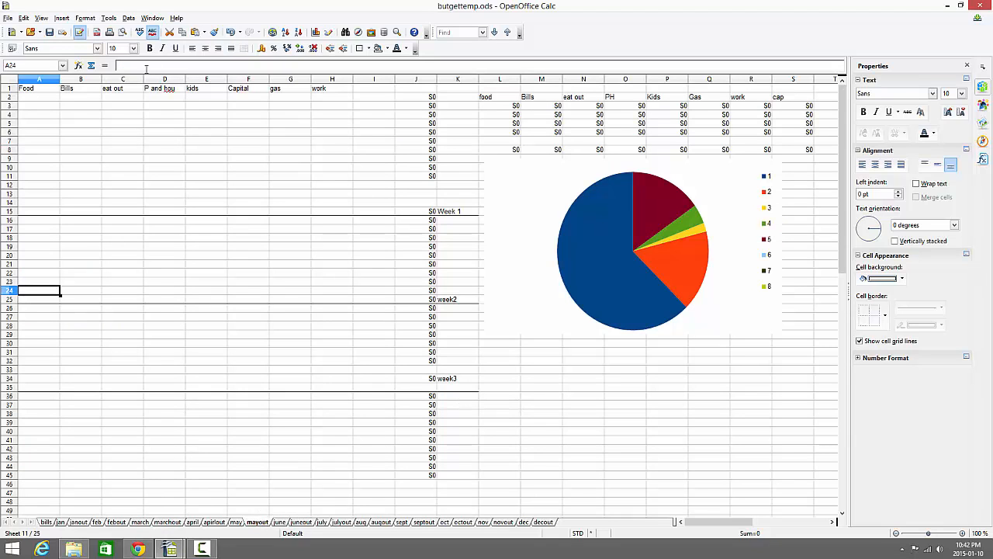
# Review the bills and jan sheets along with the year-end decout and novout sheets.
pyautogui.click(47, 523)
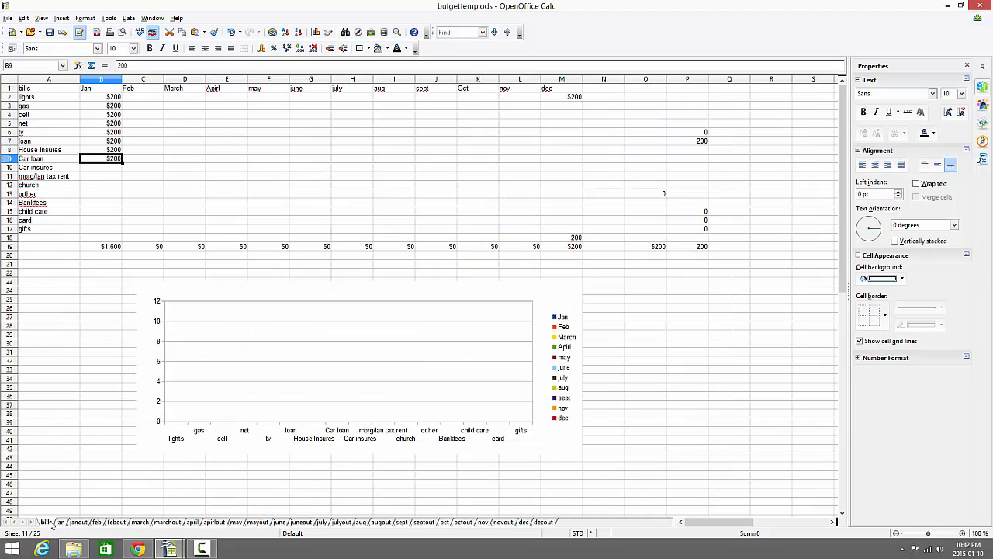
pyautogui.click(61, 522)
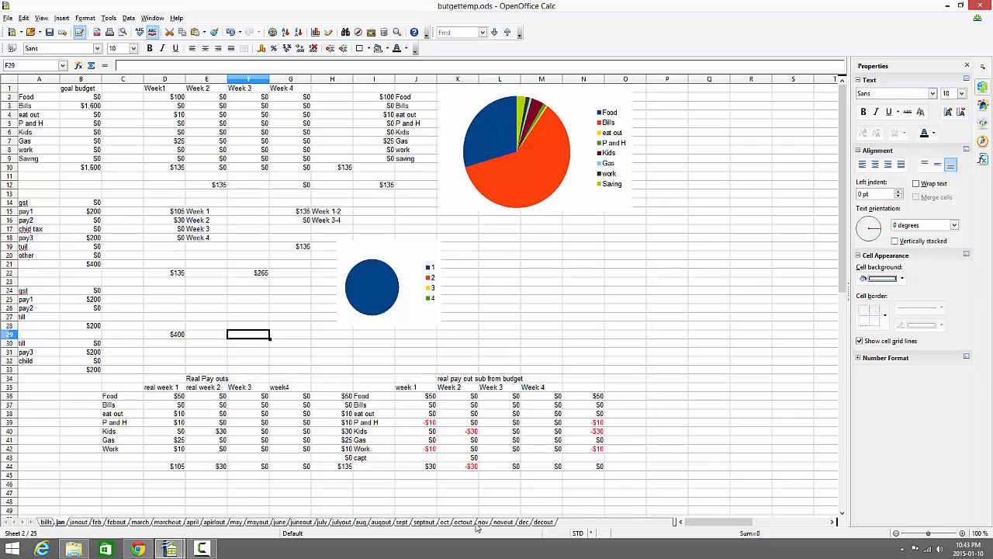
pyautogui.click(543, 522)
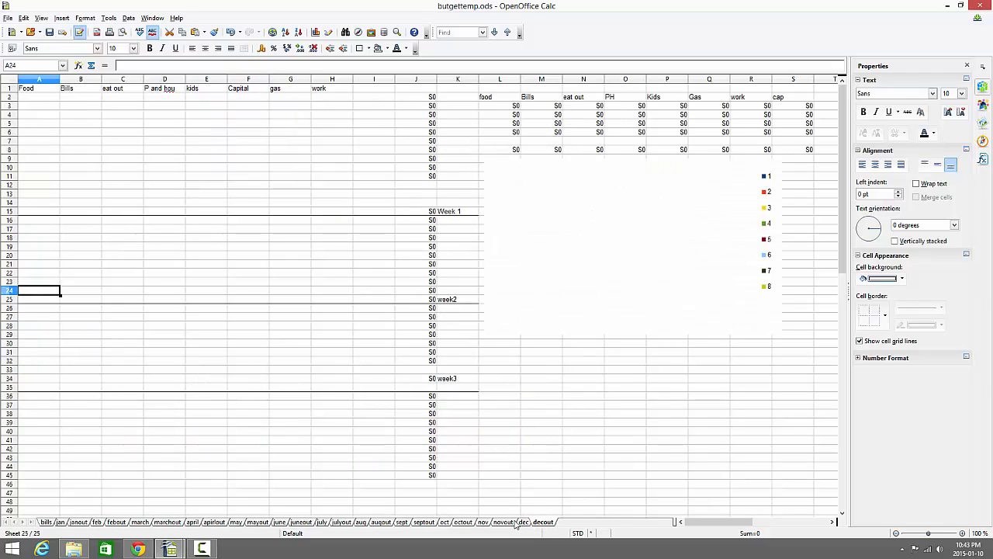
pyautogui.click(510, 522)
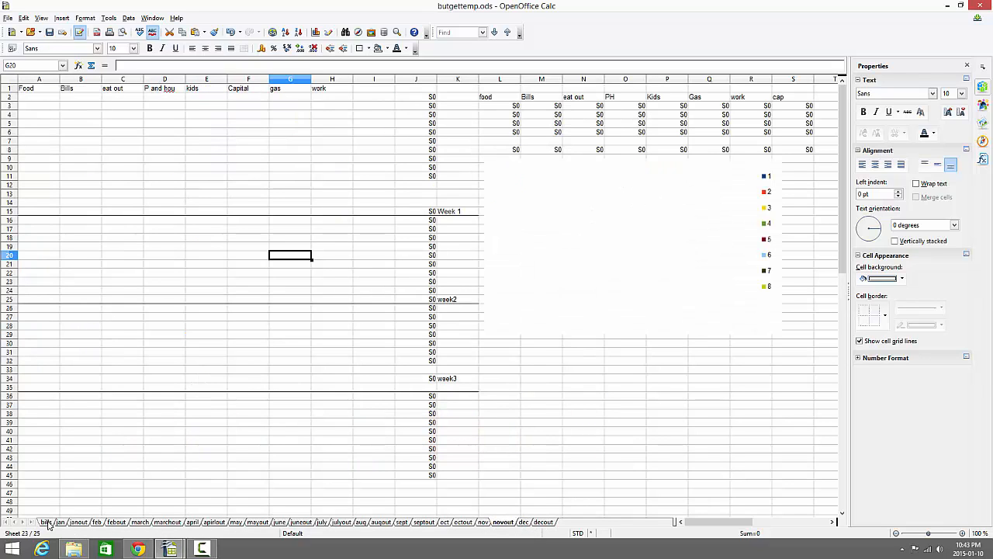
pyautogui.click(46, 522)
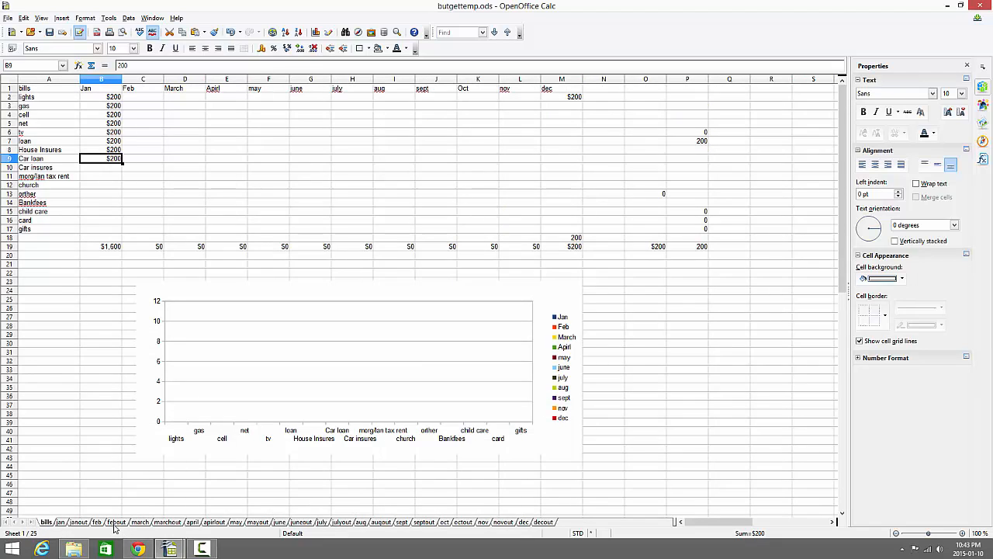
pyautogui.click(60, 523)
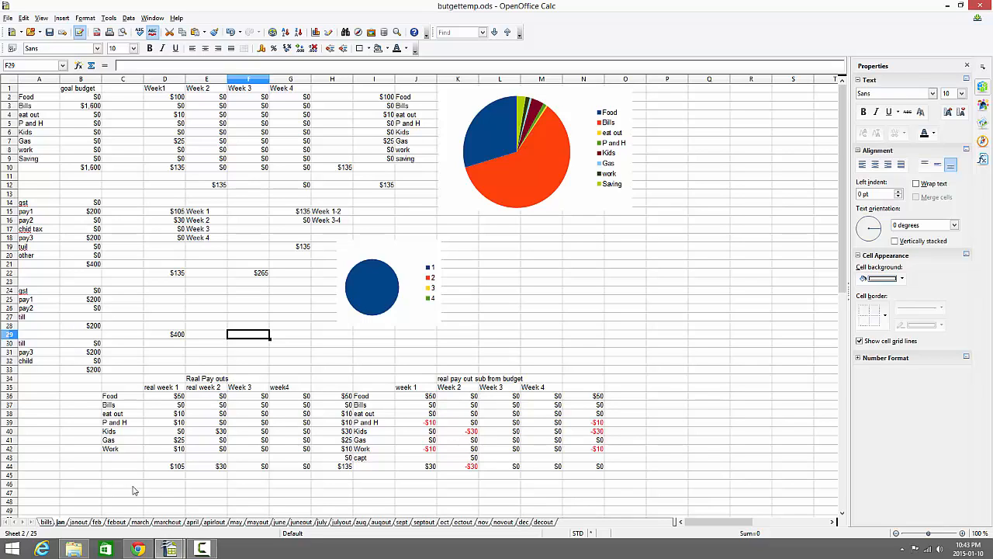
# Examine the other income in row 20 and the P and H category on the feb sheet, and minimize the spreadsheet window.
pyautogui.click(97, 521)
pyautogui.click(29, 264)
pyautogui.click(30, 256)
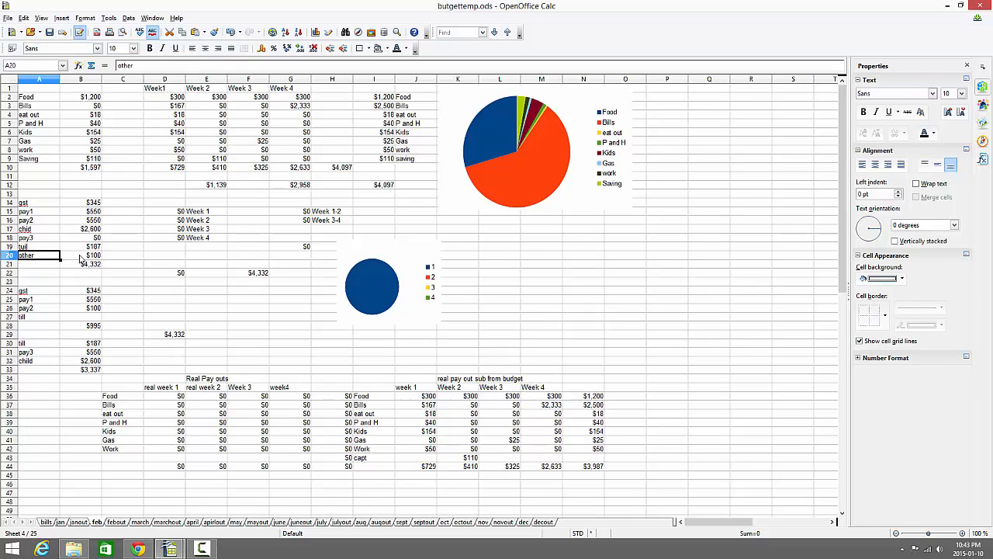
pyautogui.click(82, 258)
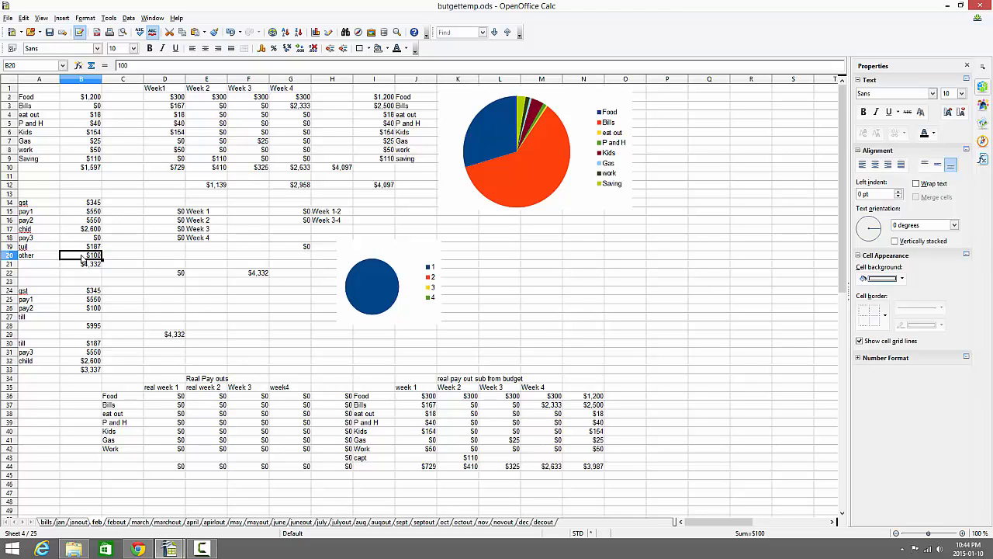
pyautogui.click(36, 126)
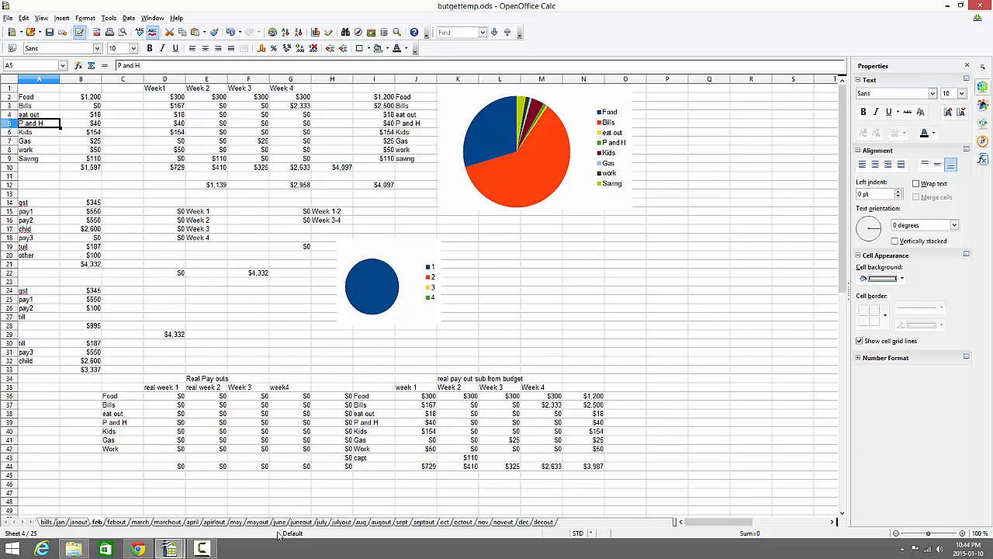
pyautogui.click(947, 5)
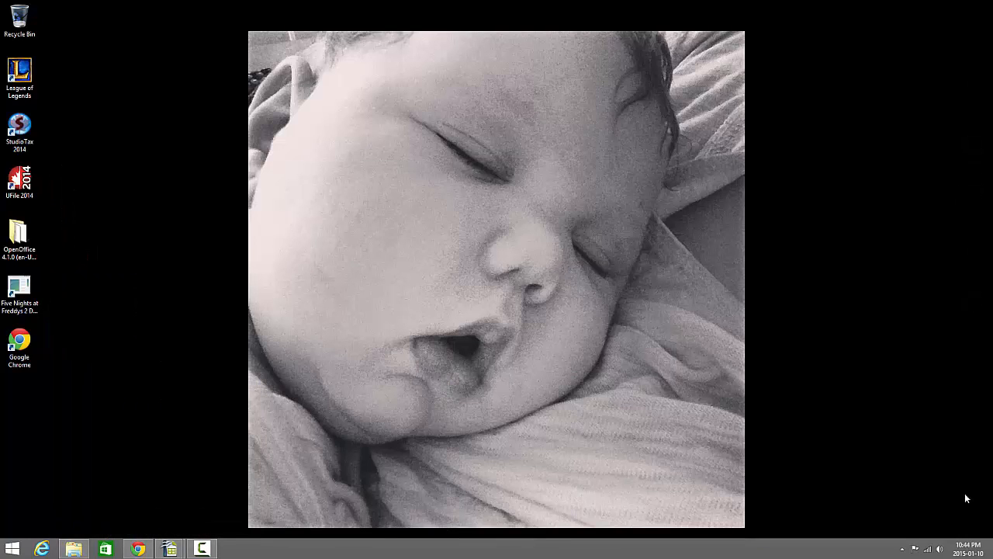